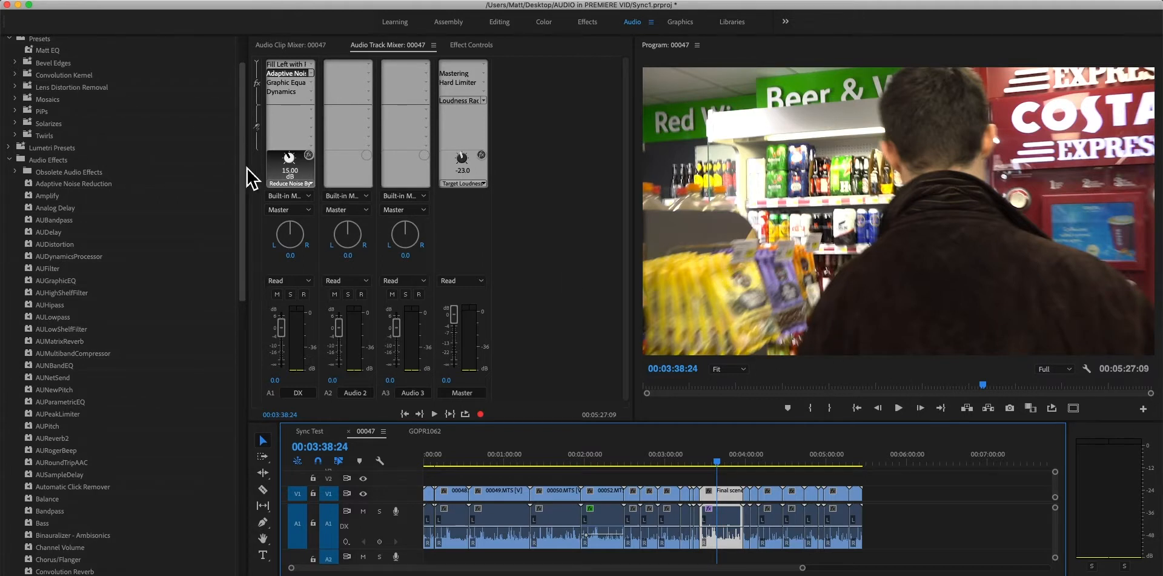
# Look up the Edit in Adobe Audition sequence option for the Sync Test sequence in the project.
pyautogui.scroll(5, 91, 121)
pyautogui.click(22, 46)
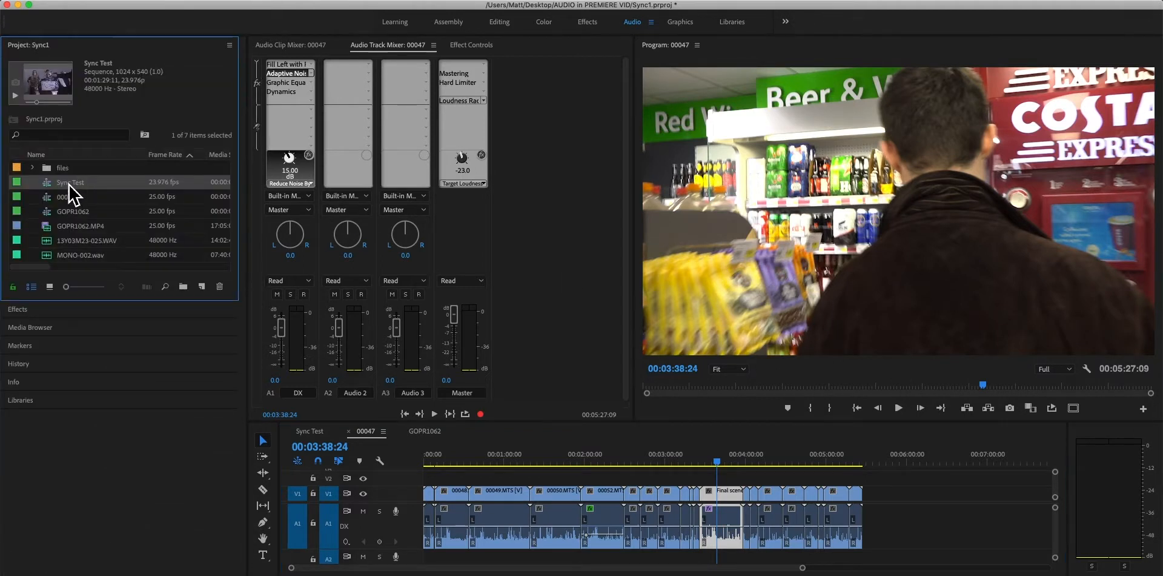
pyautogui.rightClick(69, 193)
pyautogui.moveTo(155, 549)
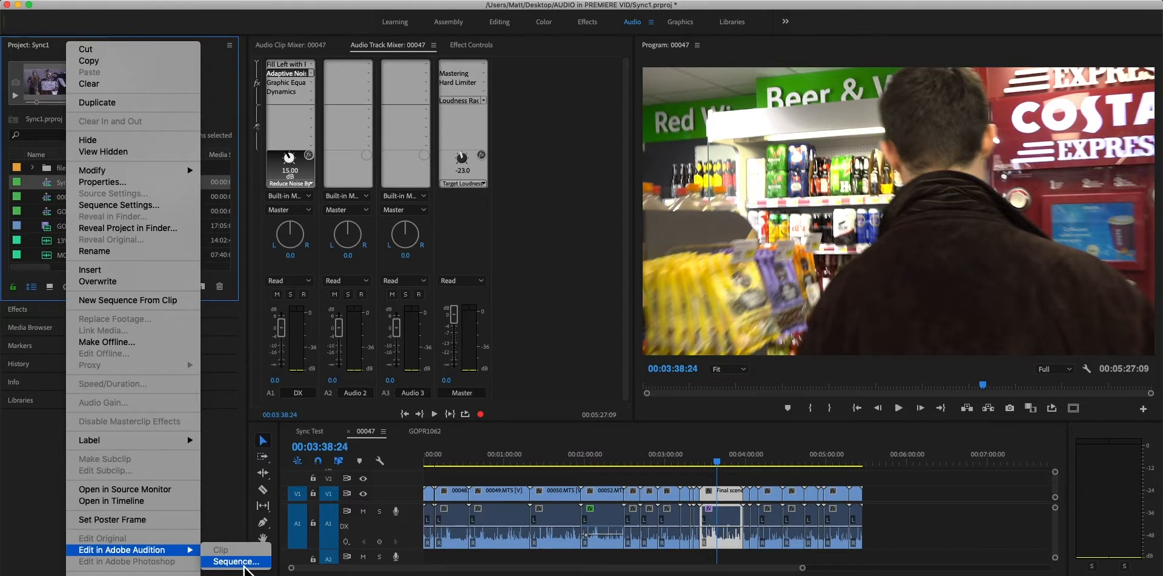
# Inspect the Start Time settings of sequence 00047 and cancel out of the dialog.
pyautogui.click(601, 467)
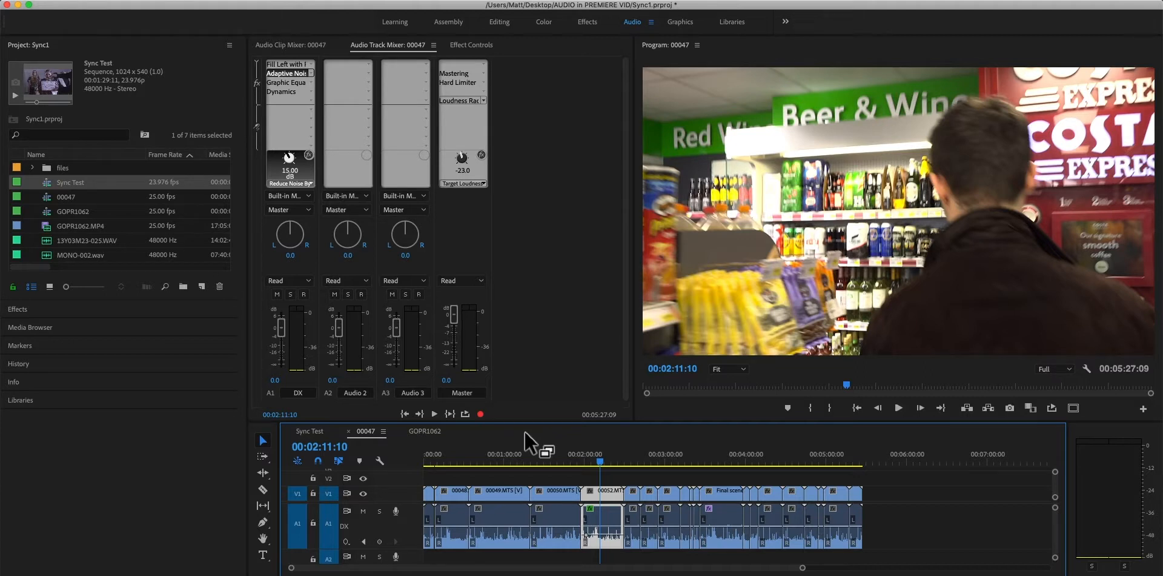
pyautogui.click(383, 431)
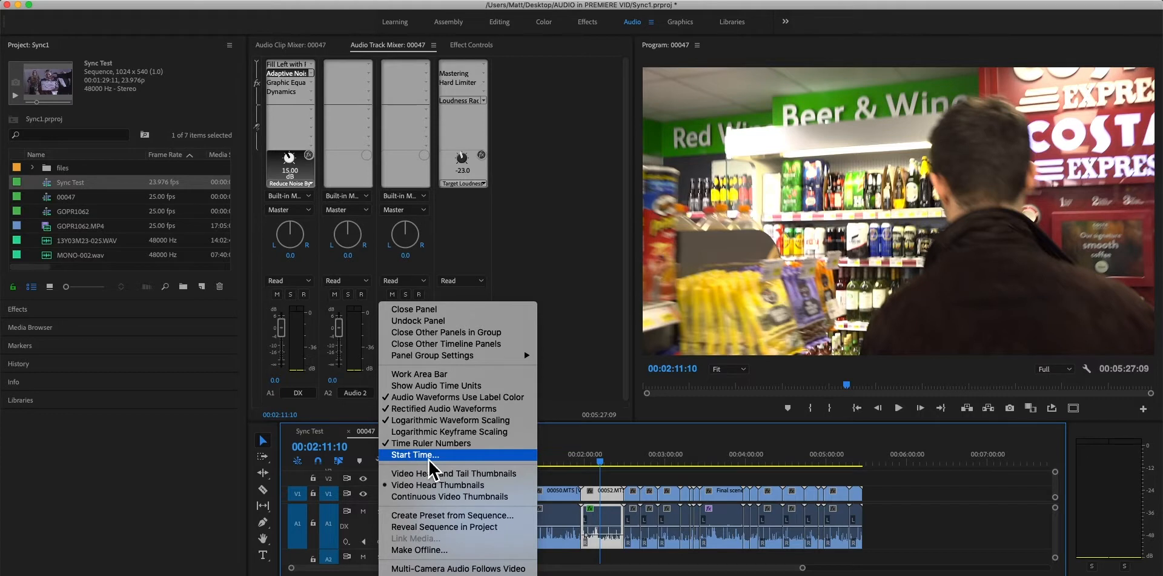
pyautogui.click(440, 458)
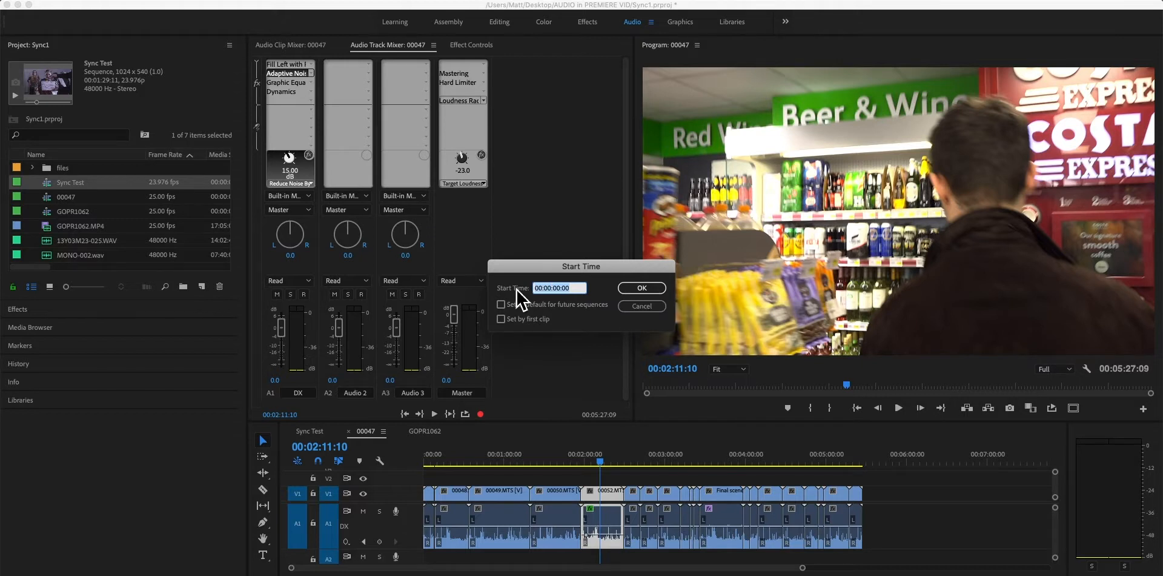
pyautogui.moveTo(600, 268); pyautogui.dragTo(631, 282)
pyautogui.click(656, 320)
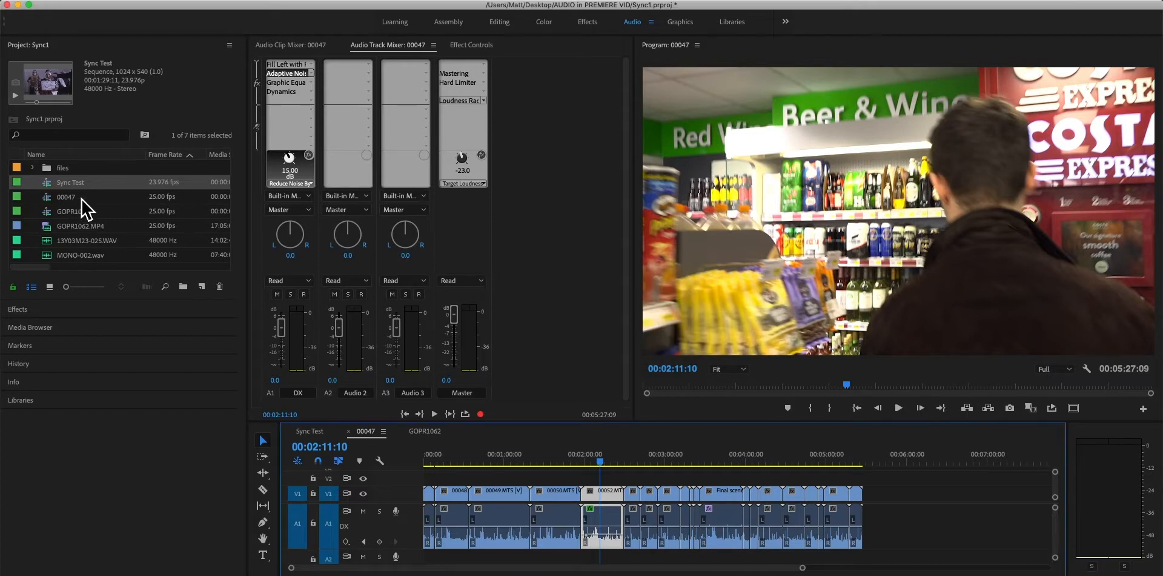
# Create a 1920 x 1080, 25 fps transparent video and lay it above the clips across the whole 00047 sequence.
pyautogui.rightClick(129, 243)
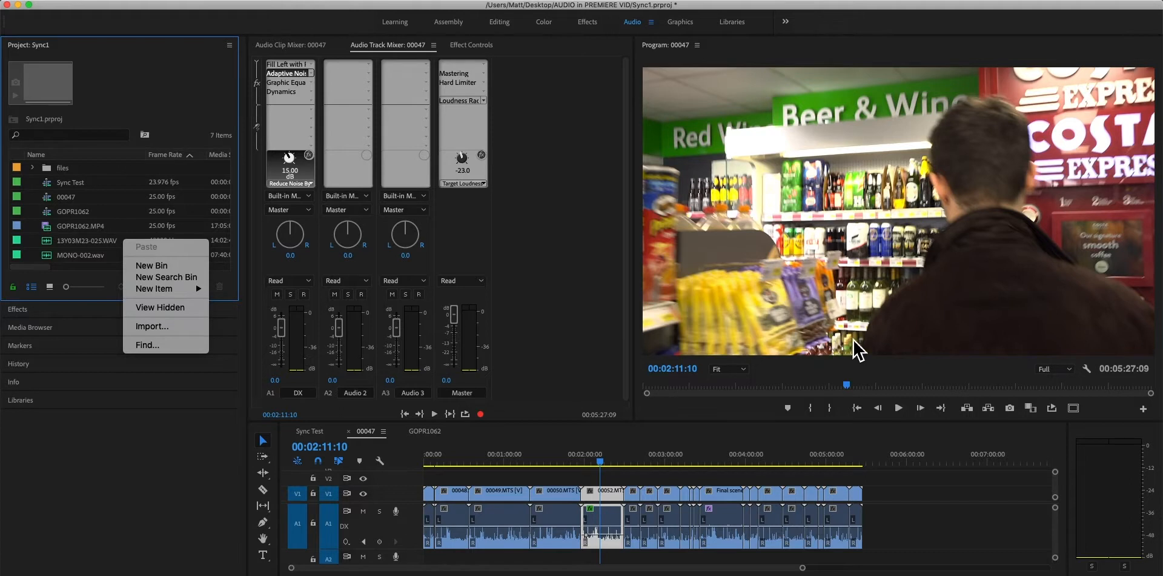
pyautogui.moveTo(147, 289)
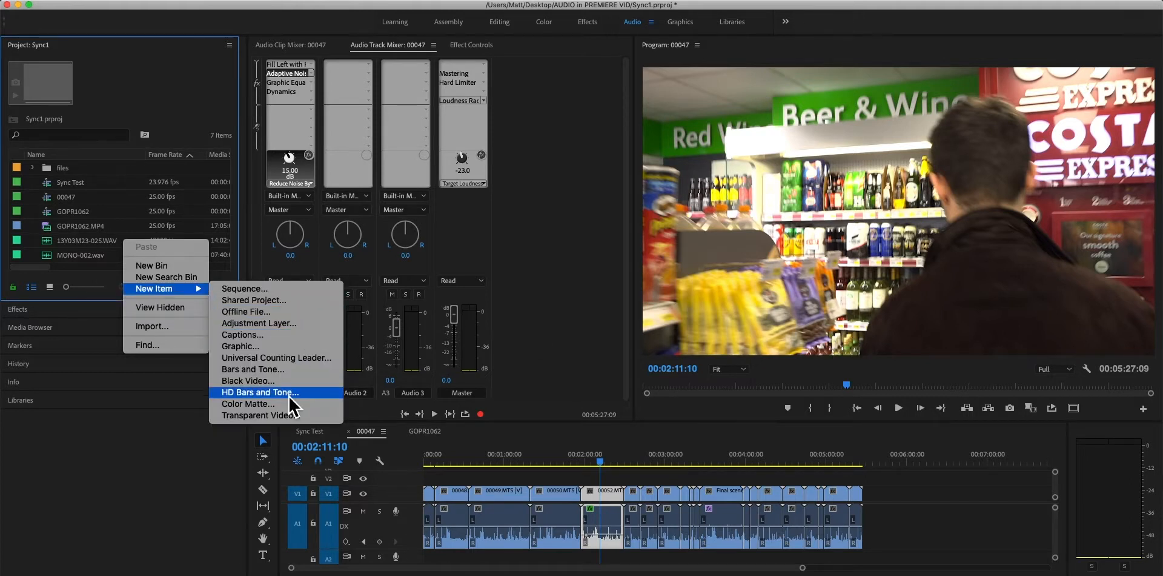
pyautogui.click(290, 416)
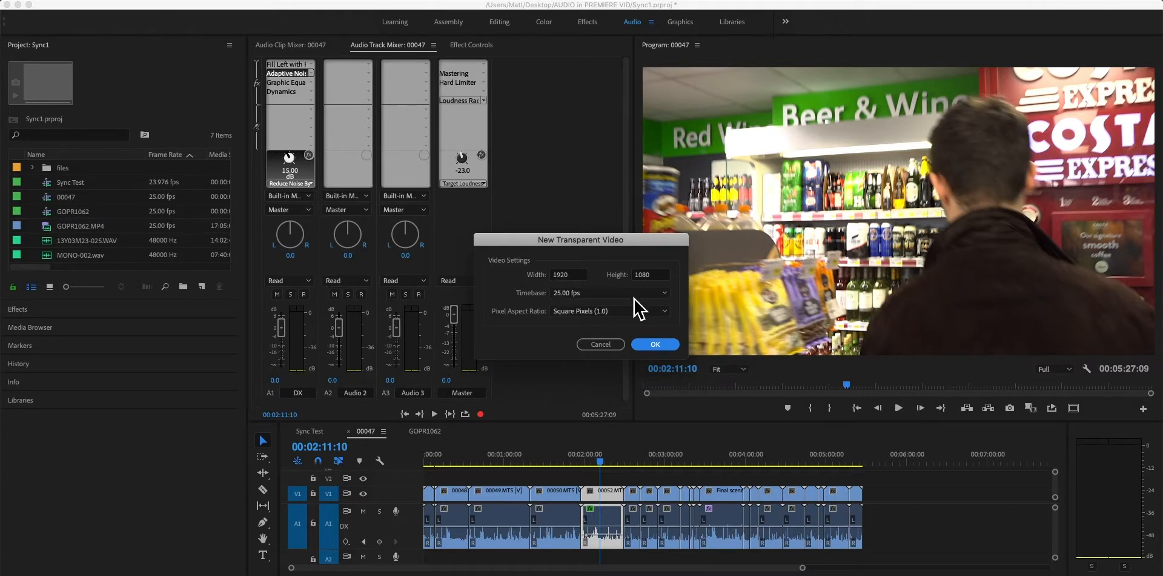
pyautogui.click(666, 345)
pyautogui.moveTo(91, 183); pyautogui.dragTo(867, 532)
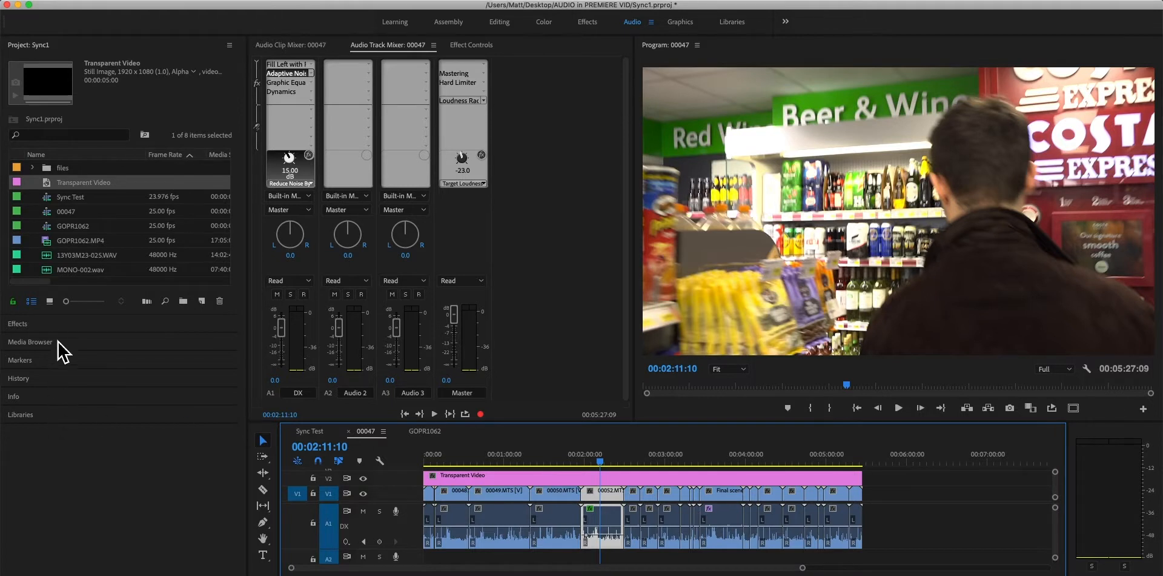
# Find the Timecode video effect and apply it to the transparent video clip in the timeline.
pyautogui.click(61, 325)
pyautogui.click(71, 80)
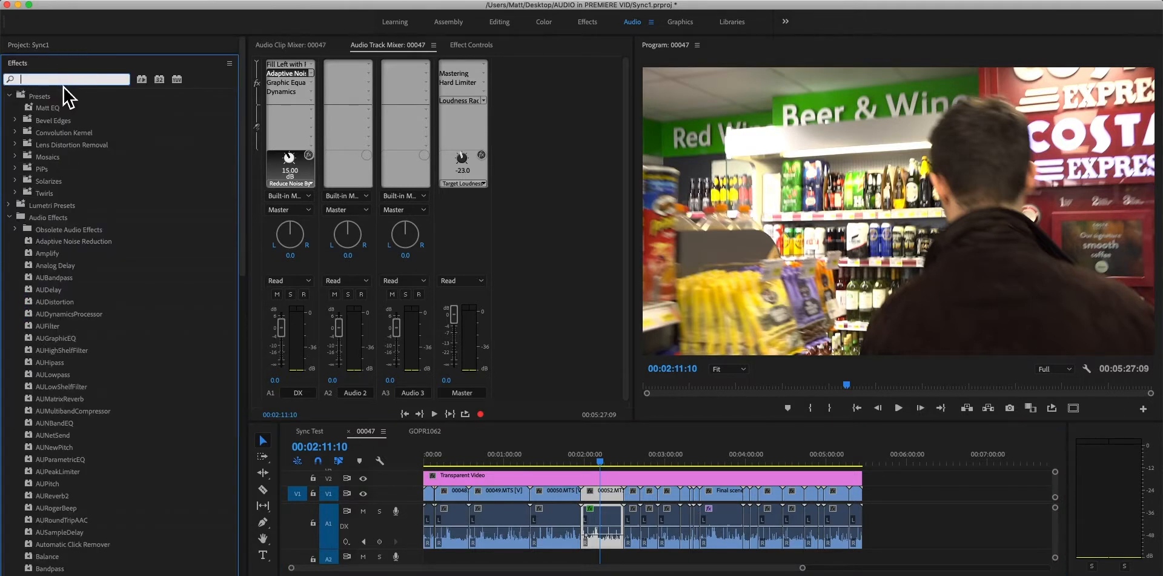
pyautogui.write('timeco')
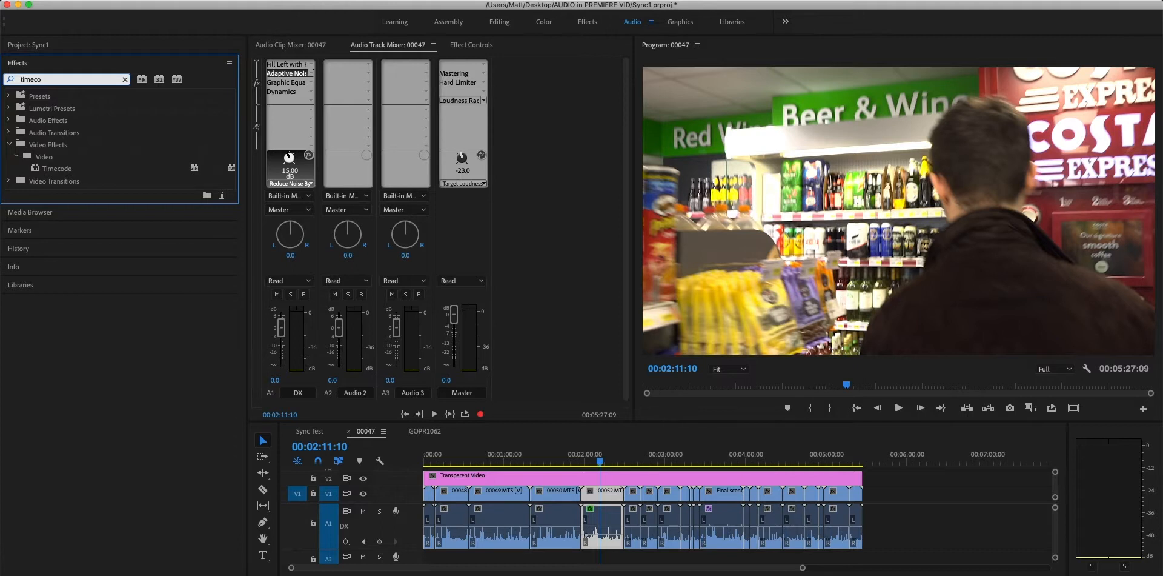
pyautogui.moveTo(55, 169); pyautogui.dragTo(546, 490)
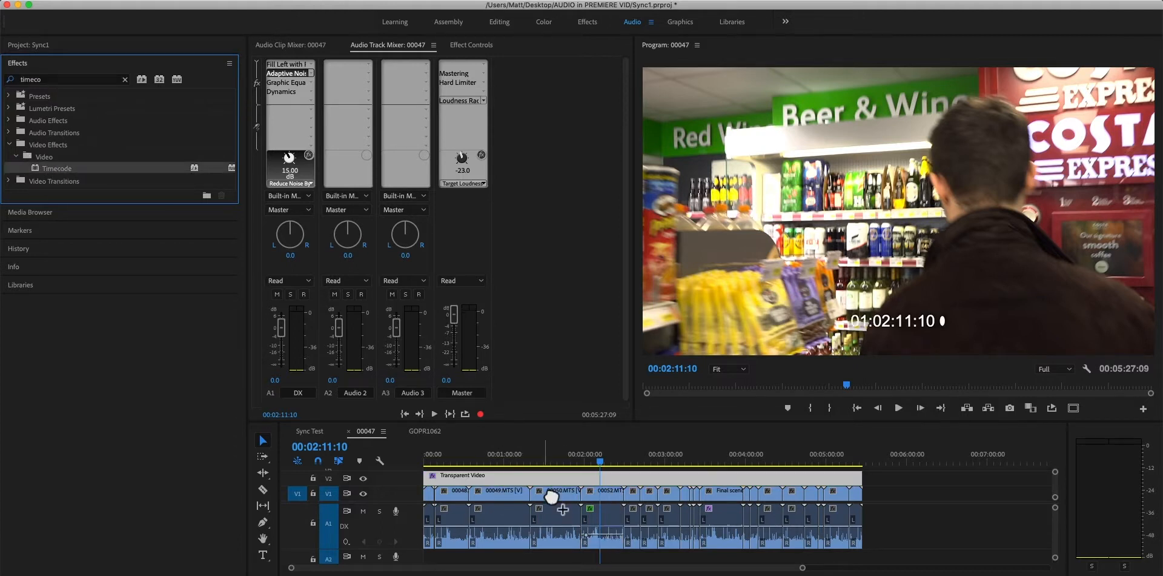
# Turn off the Timecode effect's field symbol and set its timecode source to Generate.
pyautogui.click(478, 48)
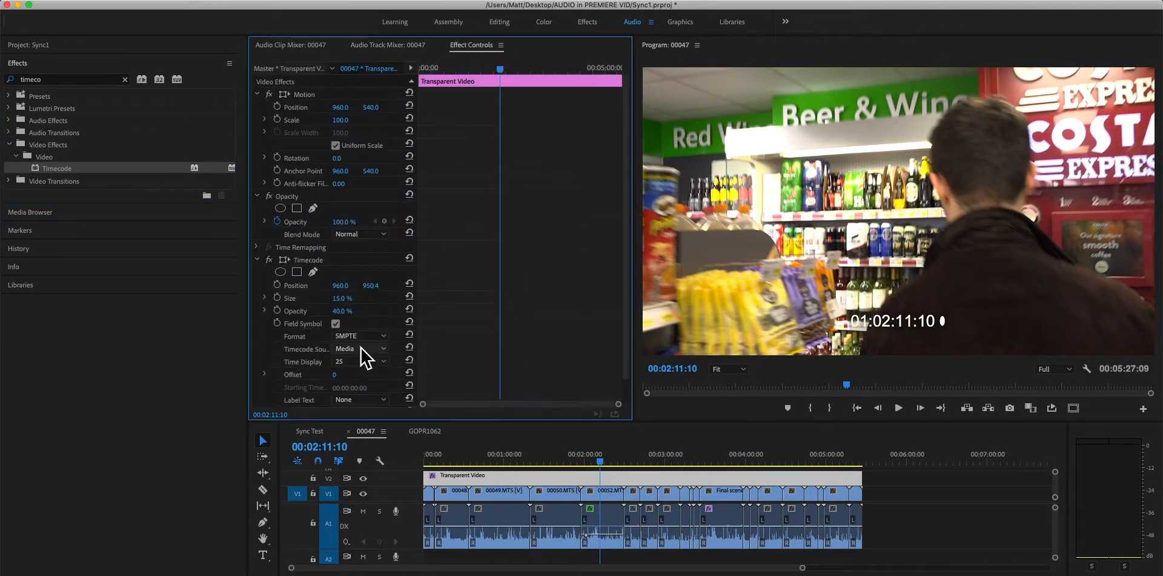
pyautogui.click(335, 324)
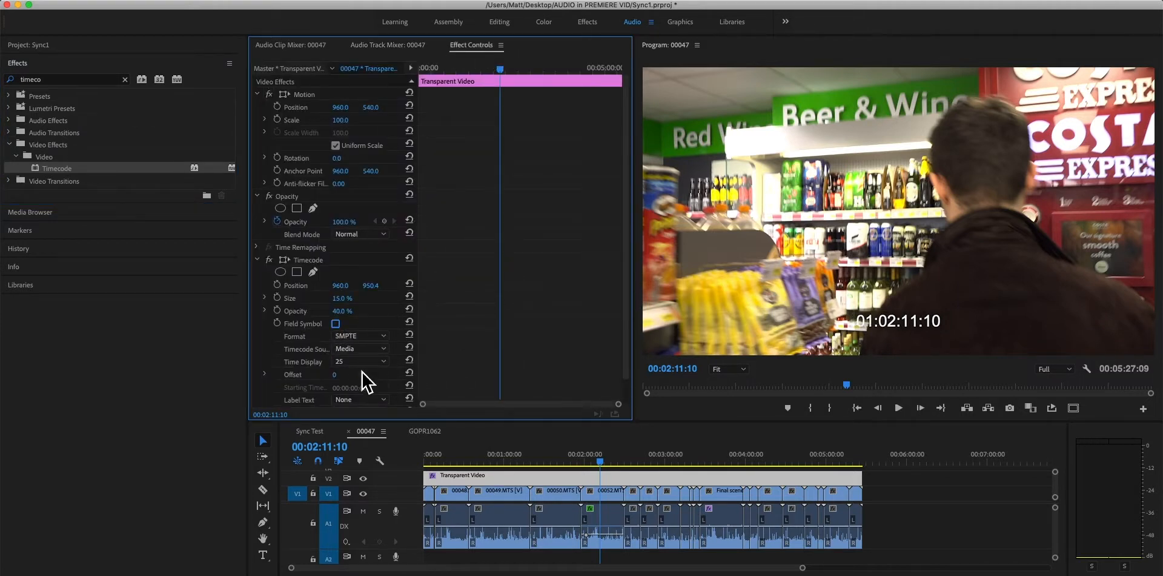
pyautogui.click(384, 337)
pyautogui.click(394, 322)
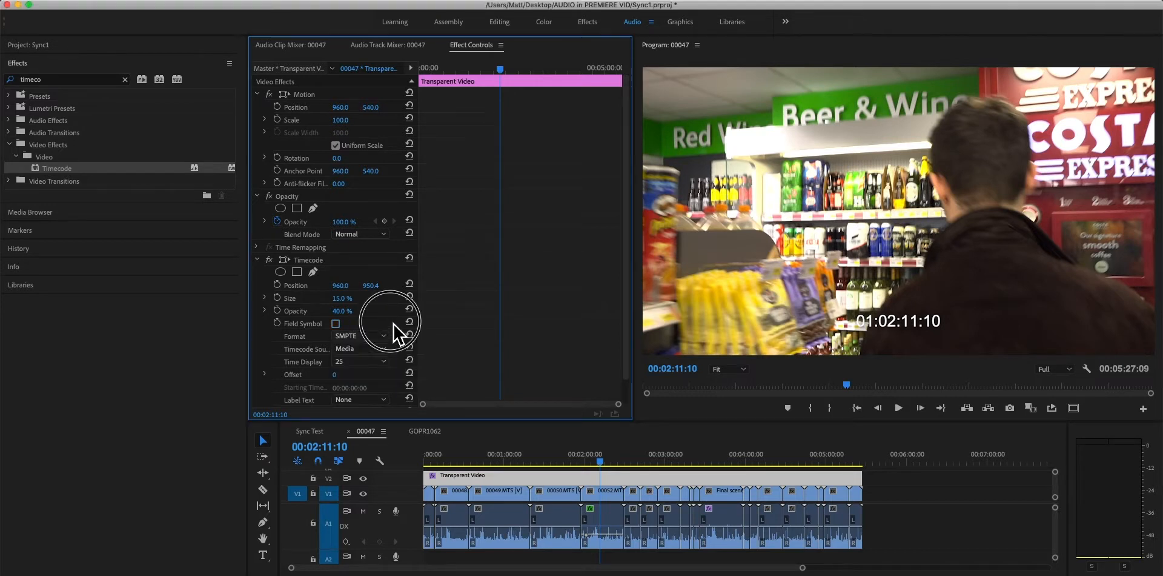
pyautogui.click(381, 350)
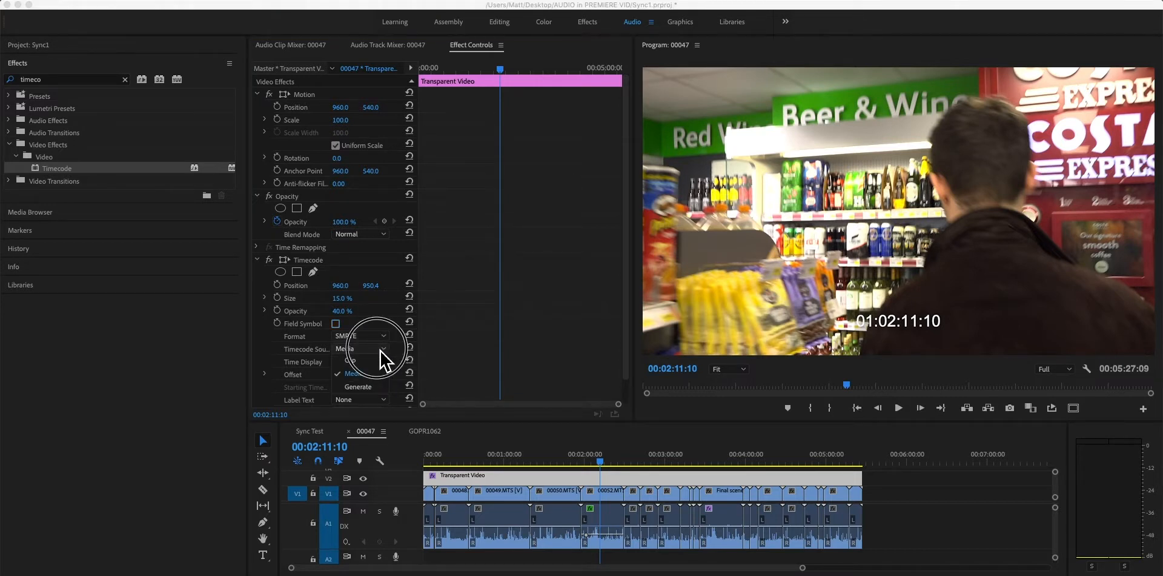
pyautogui.click(380, 394)
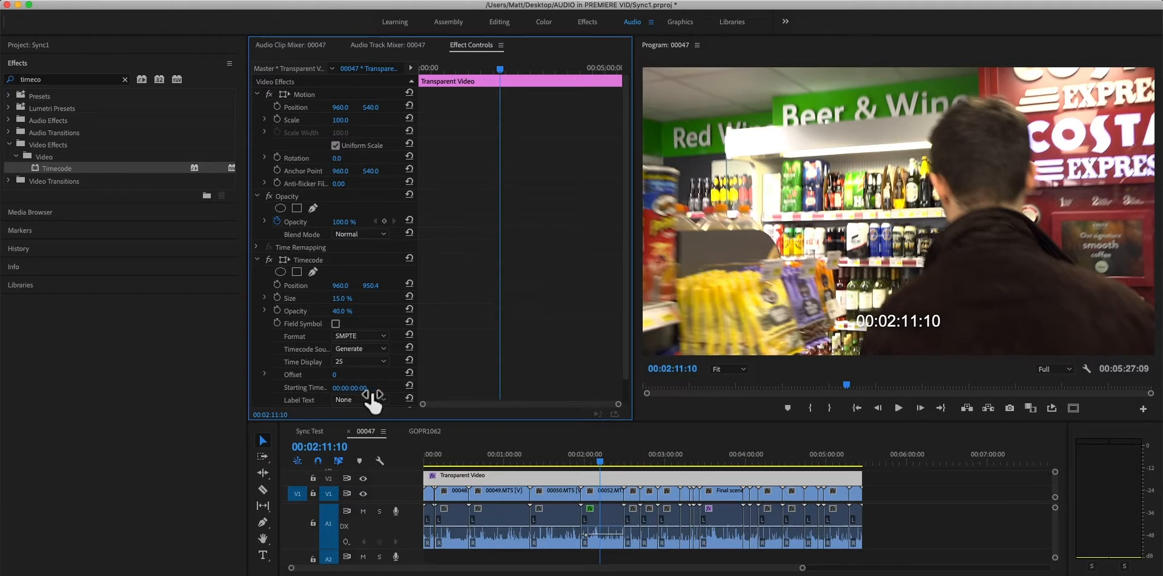
# Scrub through the 00047 sequence to compare the burned-in timecode with the sequence time.
pyautogui.moveTo(601, 461); pyautogui.dragTo(604, 462)
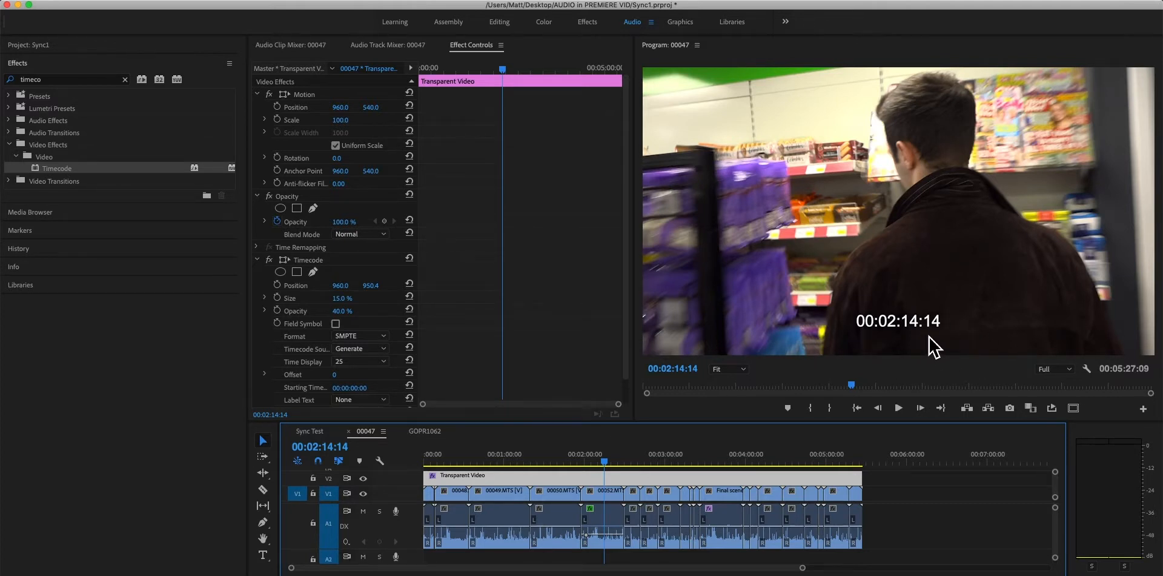
pyautogui.moveTo(654, 463); pyautogui.dragTo(671, 463)
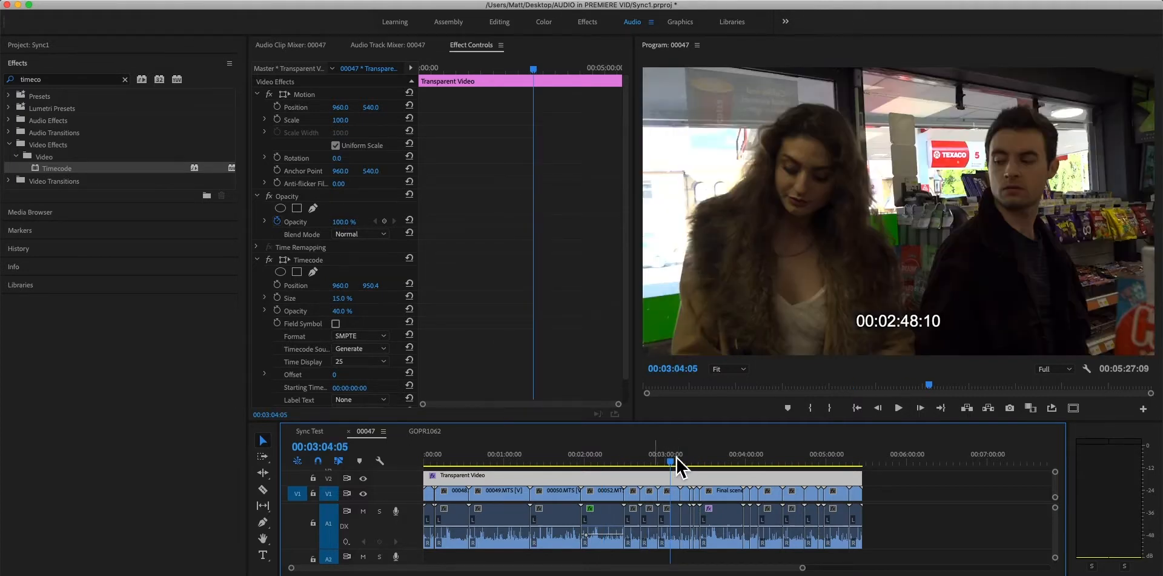
pyautogui.moveTo(700, 459); pyautogui.dragTo(608, 459)
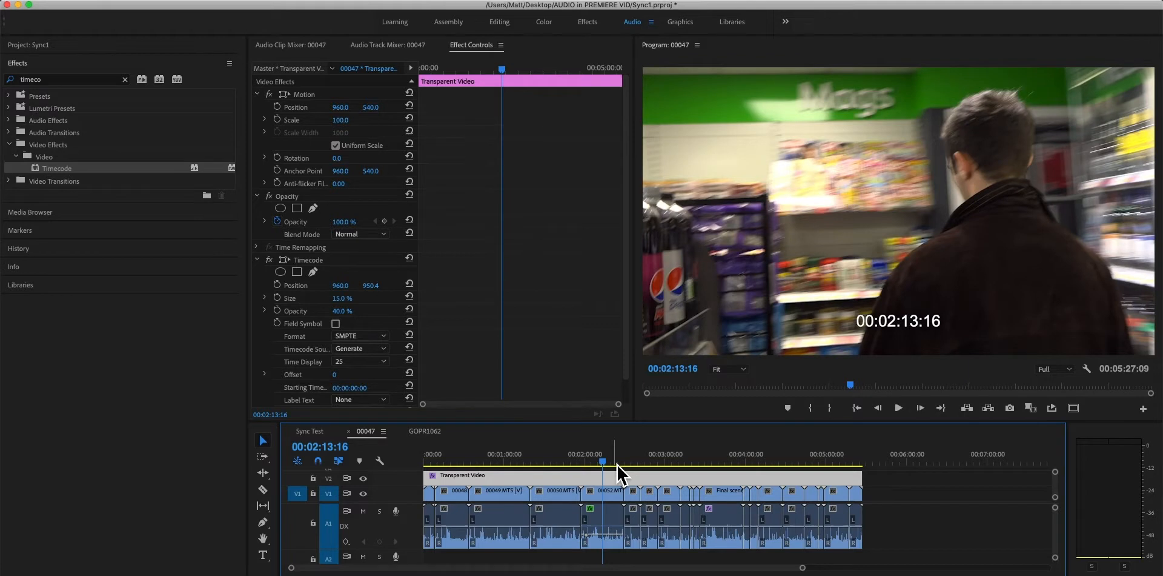
pyautogui.click(617, 464)
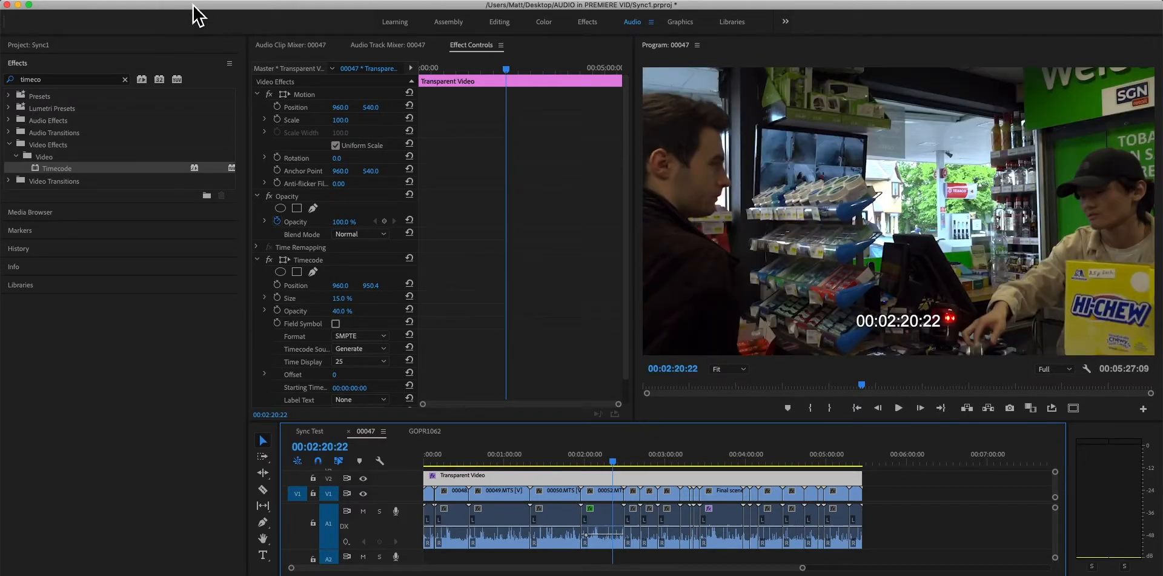
# Review the sequence settings of 00047, including the available audio sample rates, and cancel out of the dialog.
pyautogui.click(212, 2)
pyautogui.click(221, 13)
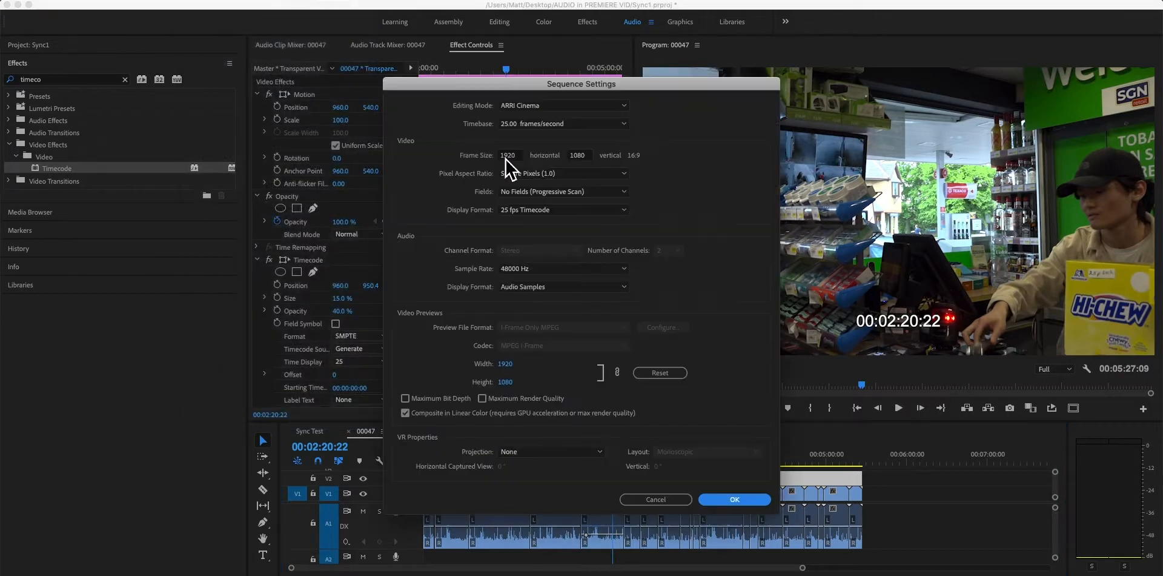
pyautogui.moveTo(594, 85); pyautogui.dragTo(851, 37)
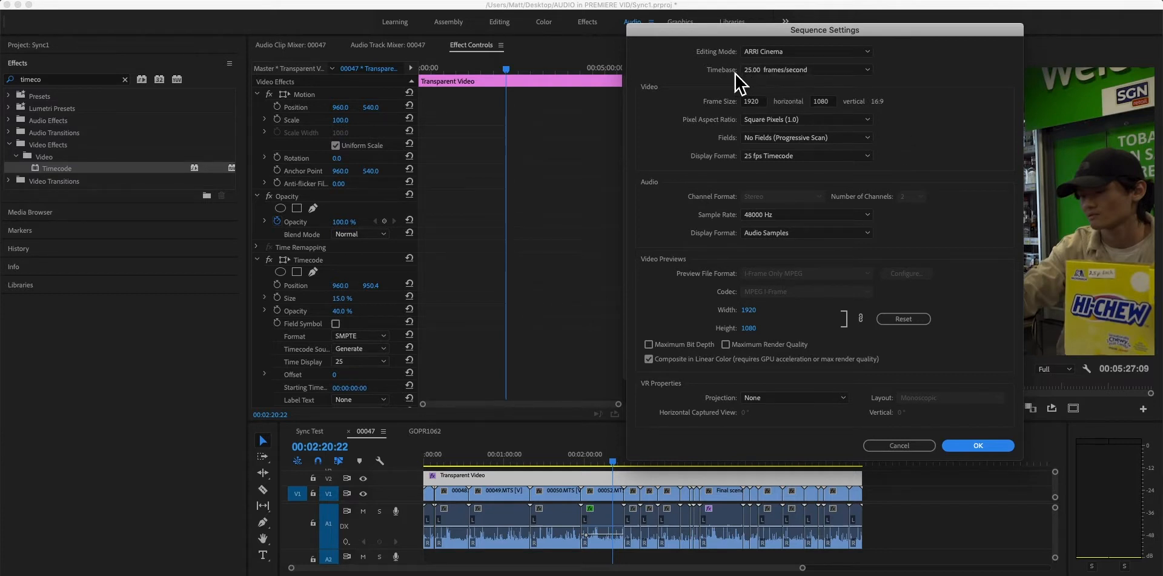
pyautogui.click(797, 217)
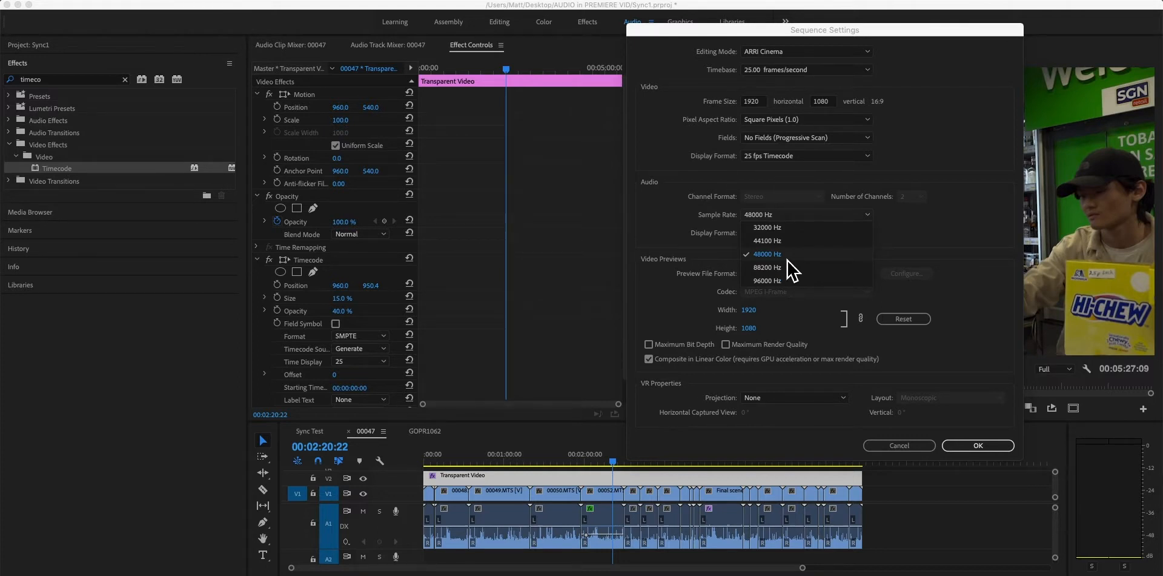
pyautogui.click(788, 259)
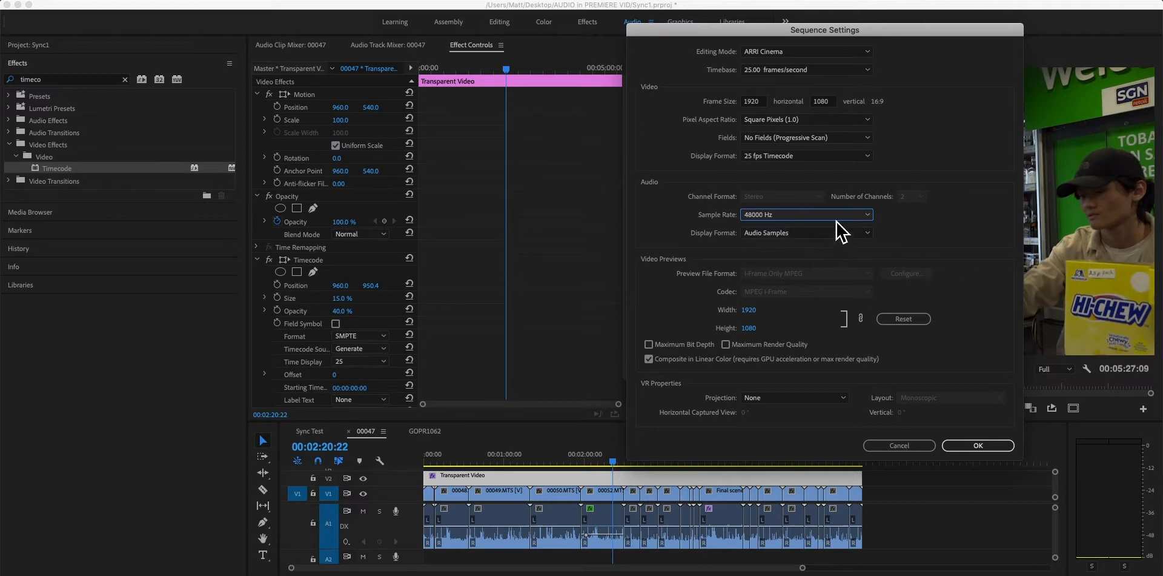
pyautogui.click(918, 445)
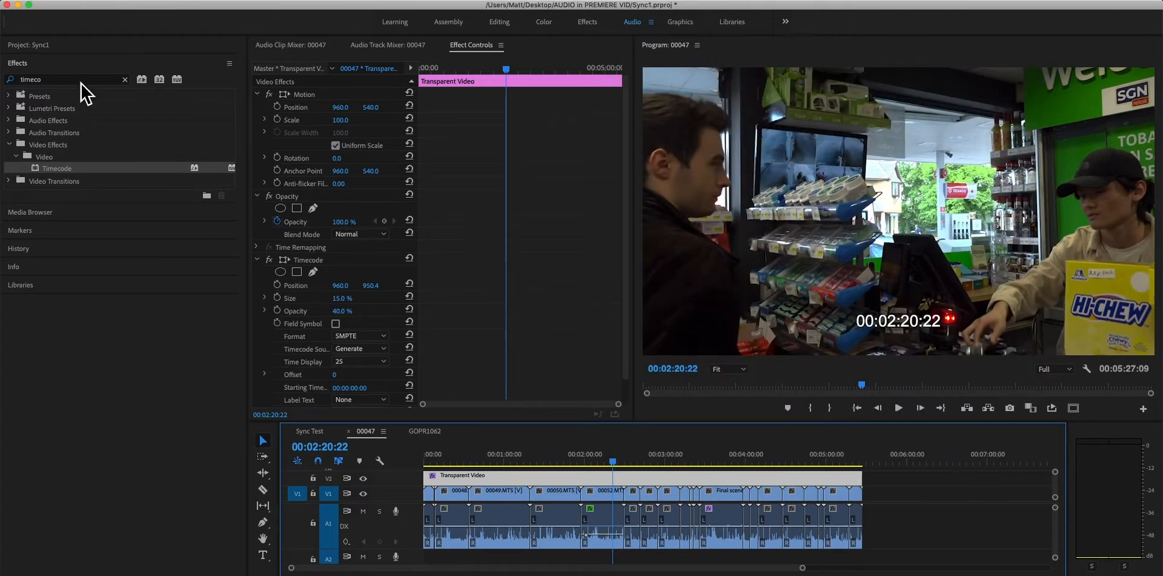
# Select the Sync Test sequence and revisit its Adobe Audition editing option without sending it.
pyautogui.click(97, 47)
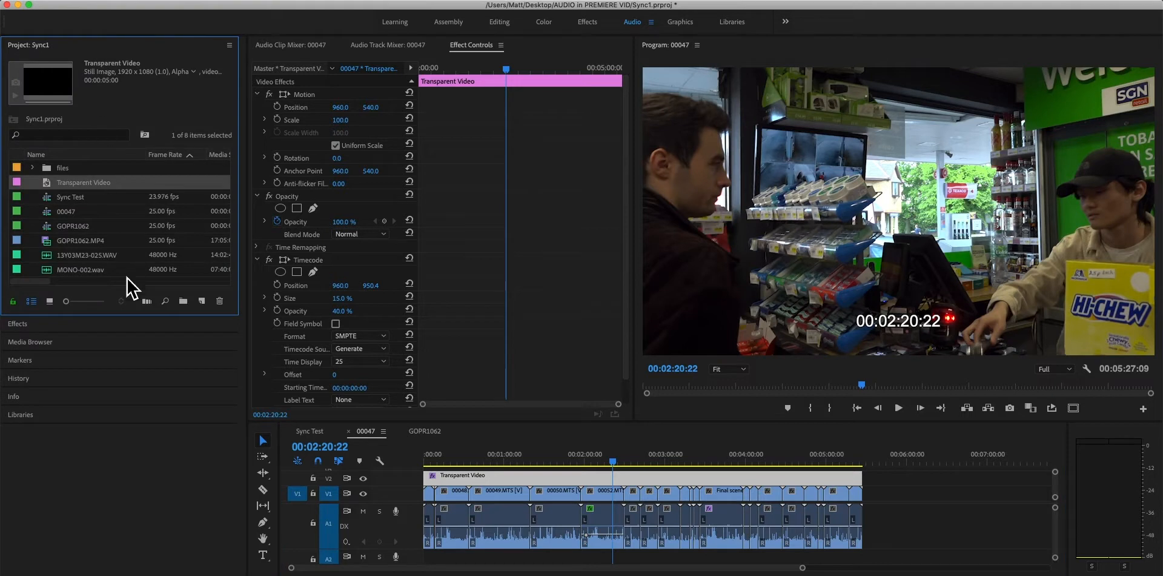
pyautogui.rightClick(81, 209)
pyautogui.moveTo(191, 549)
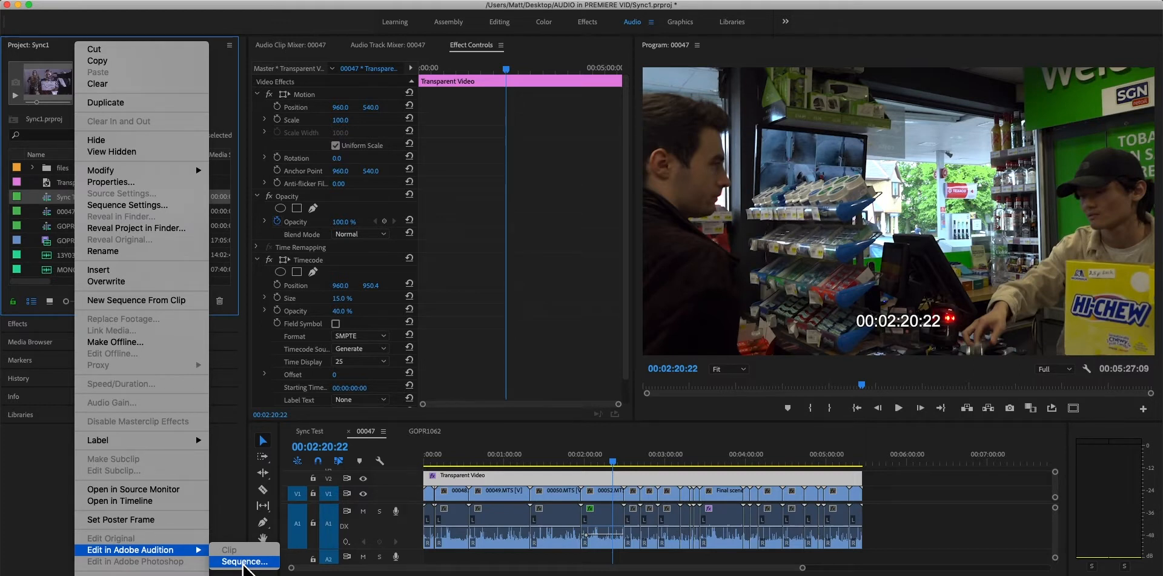
pyautogui.click(233, 517)
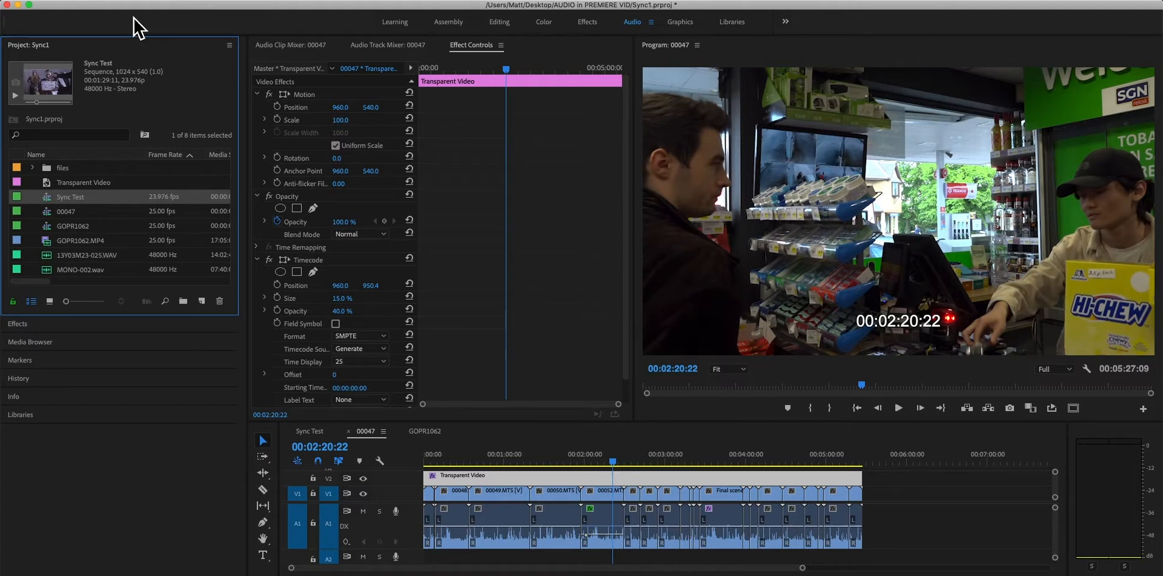
# Open the AAF export settings for the Sync Test sequence and keep its audio files set to Separate Audio.
pyautogui.click(125, 1)
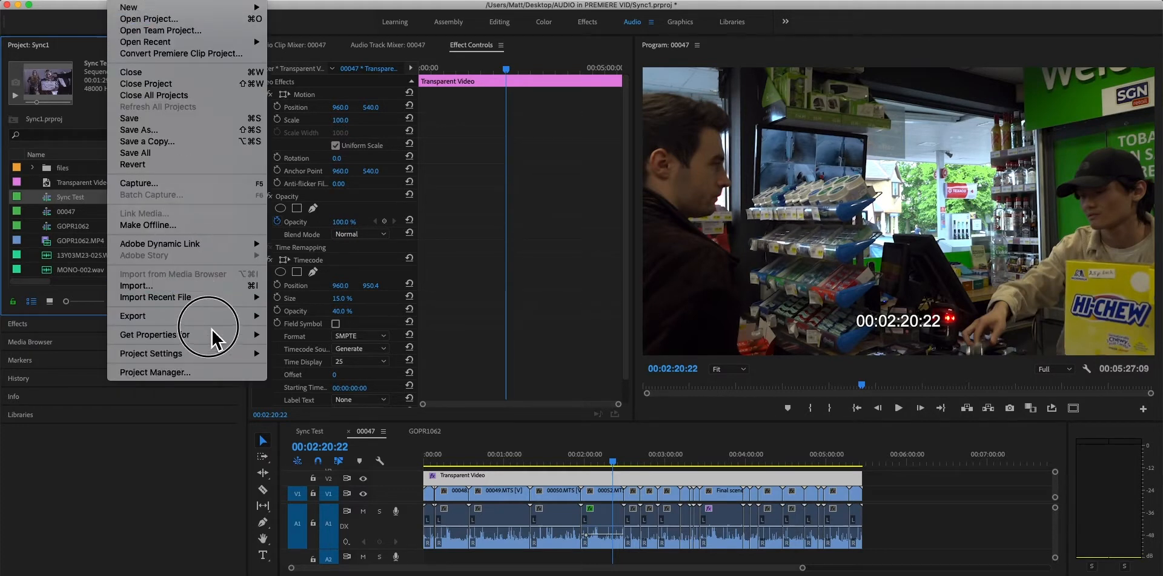
pyautogui.moveTo(230, 321)
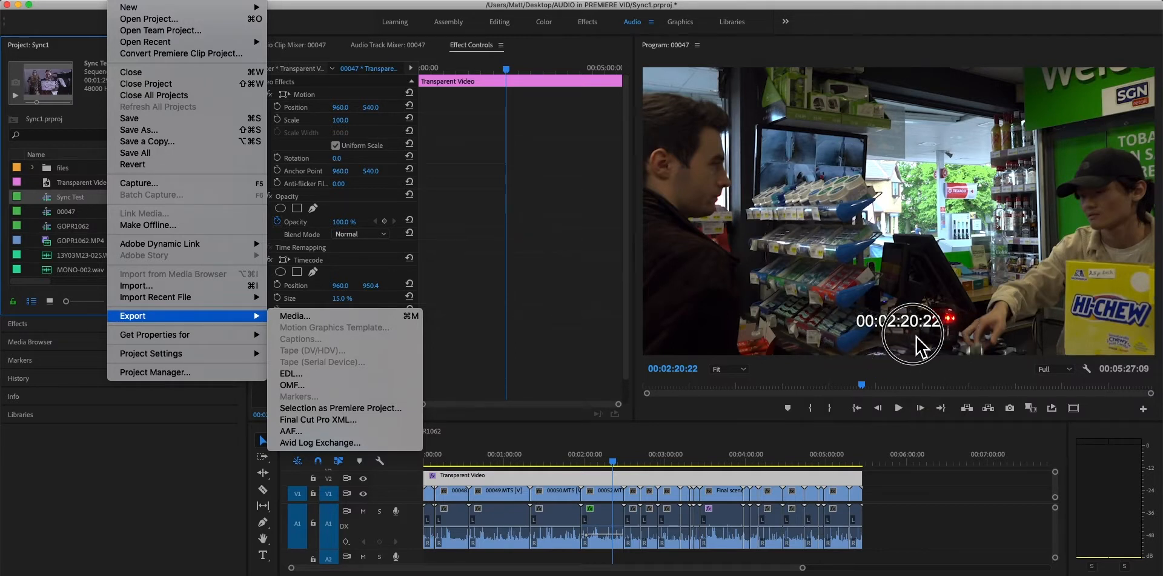
pyautogui.click(359, 432)
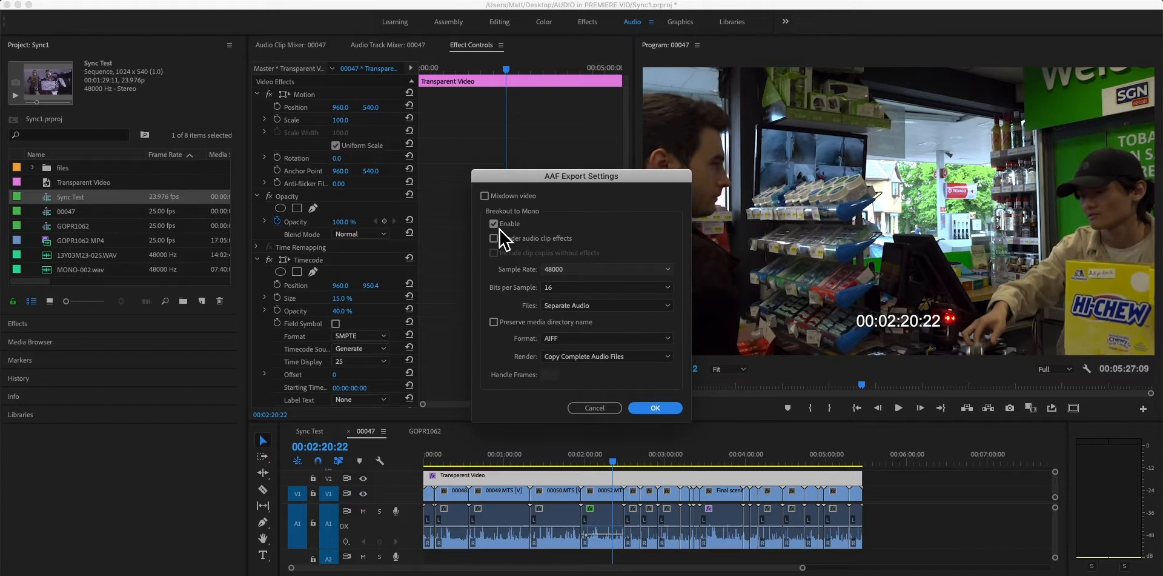
pyautogui.click(606, 305)
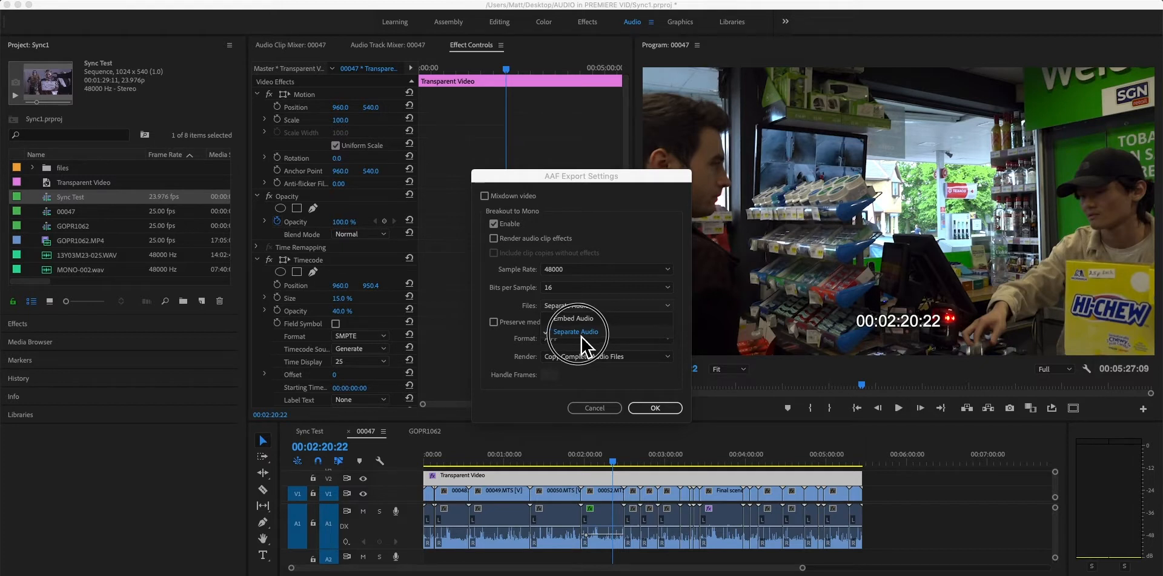
pyautogui.click(581, 333)
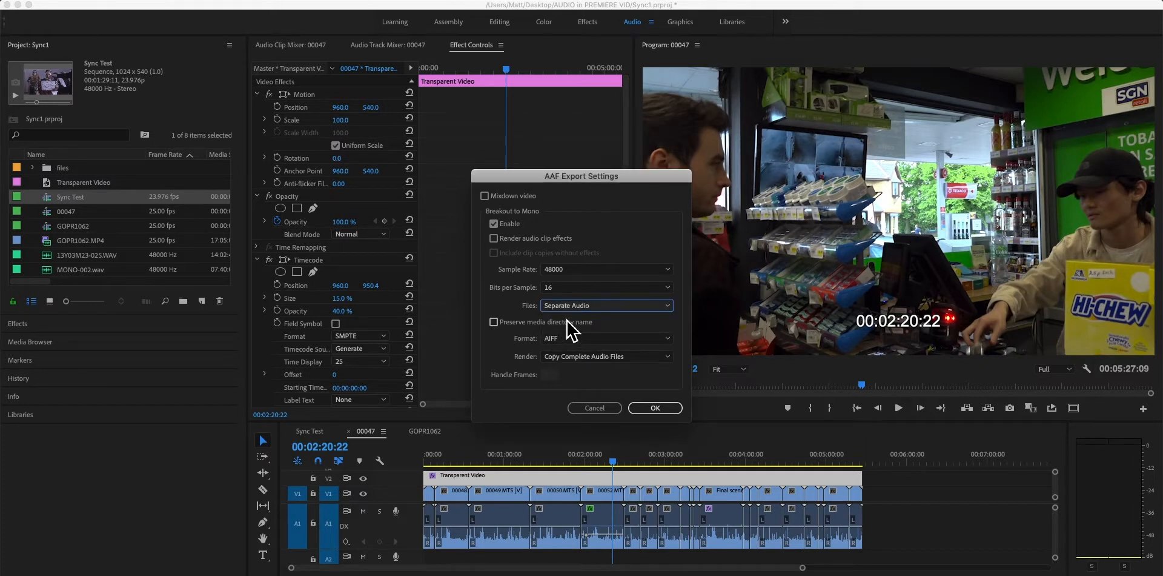
pyautogui.click(629, 308)
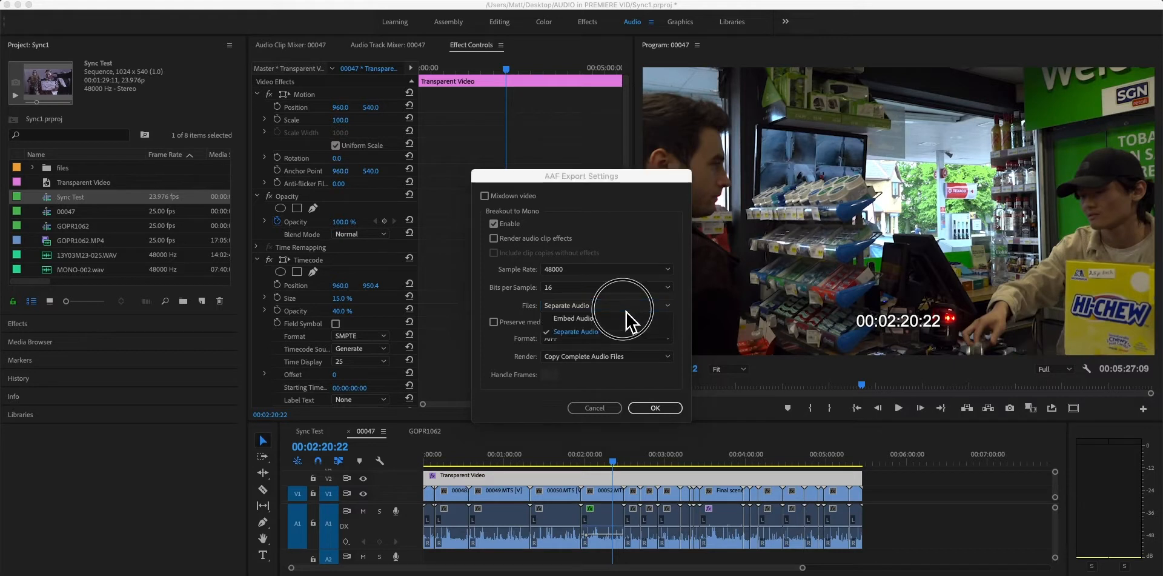
pyautogui.click(603, 341)
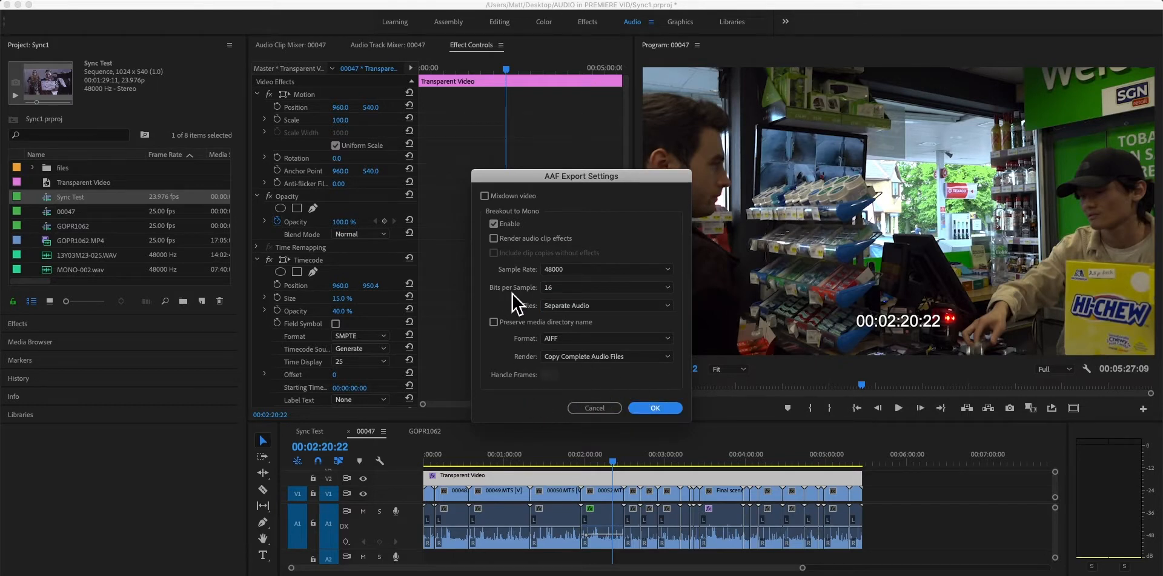
# Set the AAF export's bit depth to 24 bits per sample.
pyautogui.click(597, 288)
pyautogui.click(599, 300)
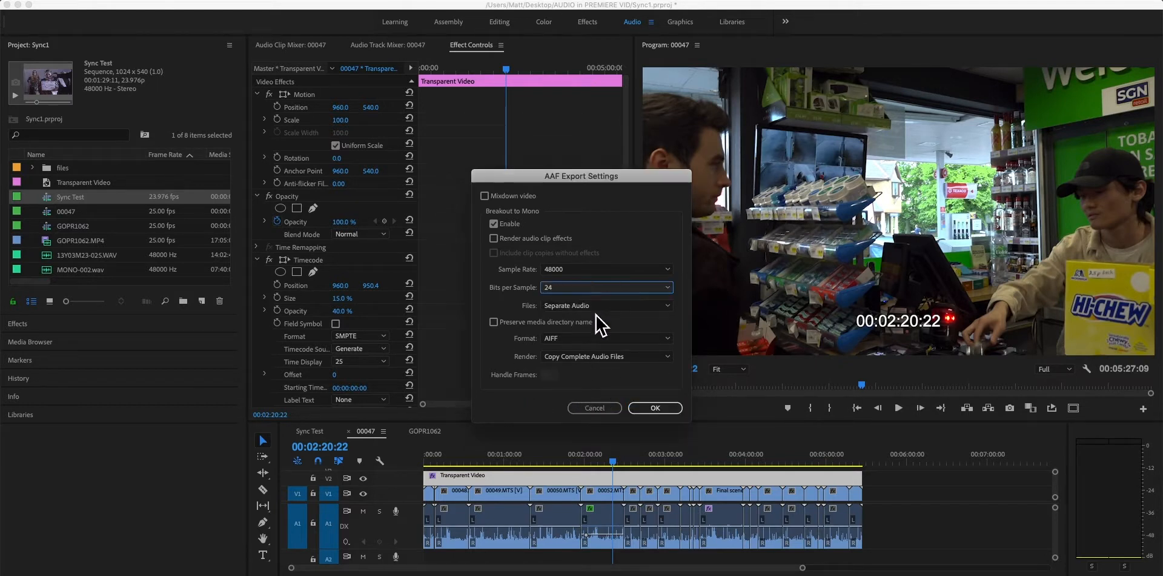
pyautogui.click(586, 290)
pyautogui.click(575, 316)
pyautogui.click(663, 176)
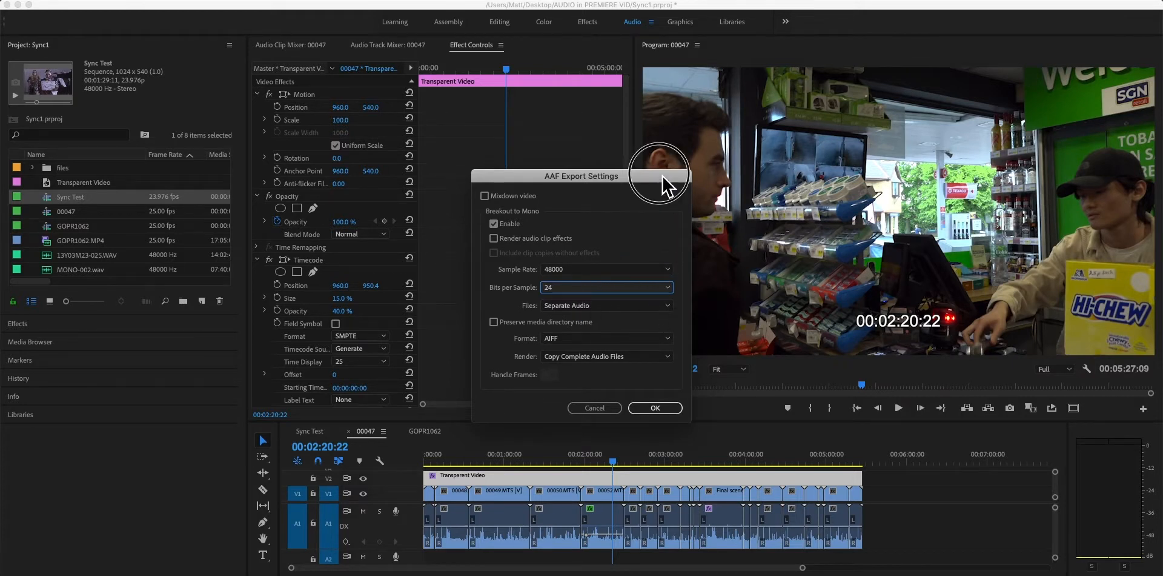
pyautogui.moveTo(663, 176); pyautogui.dragTo(632, 132)
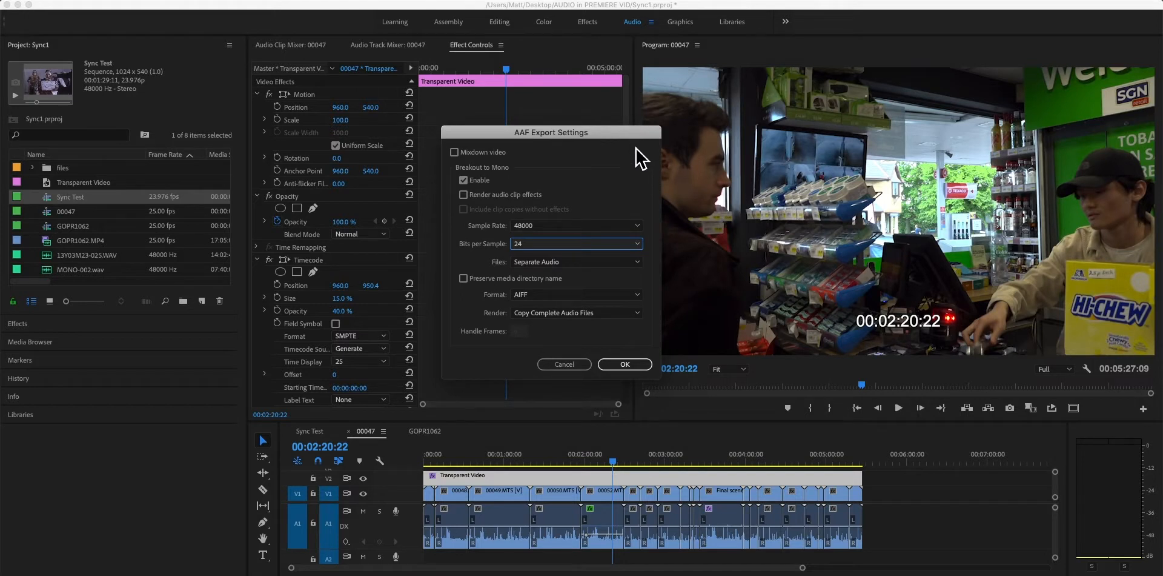
# Accept the AAF export settings and cancel out of saving the Sync Test AAF file.
pyautogui.click(623, 367)
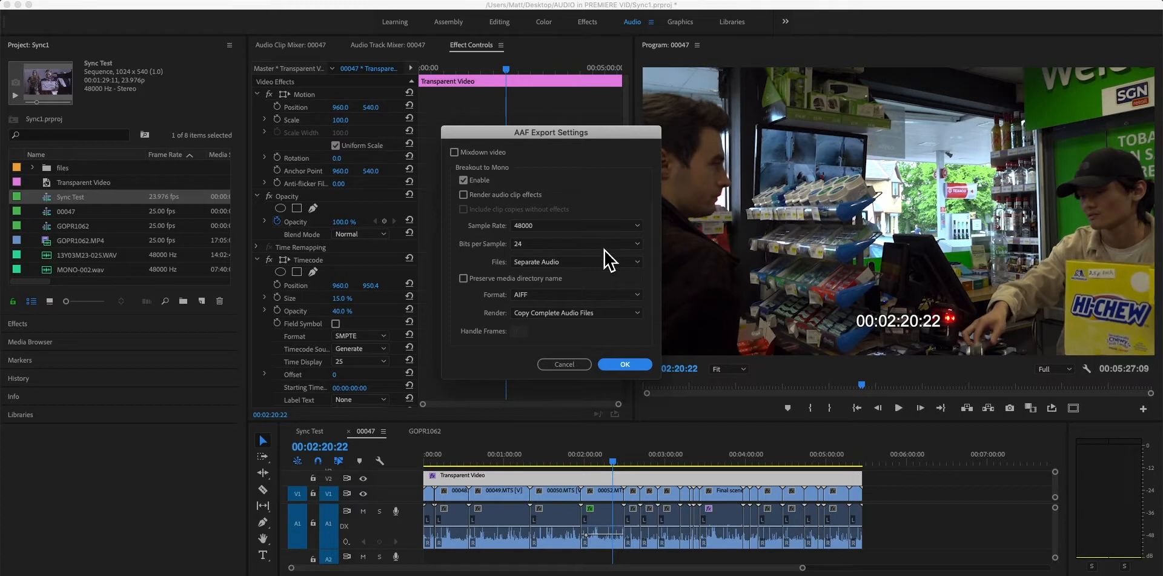
pyautogui.press('Return')
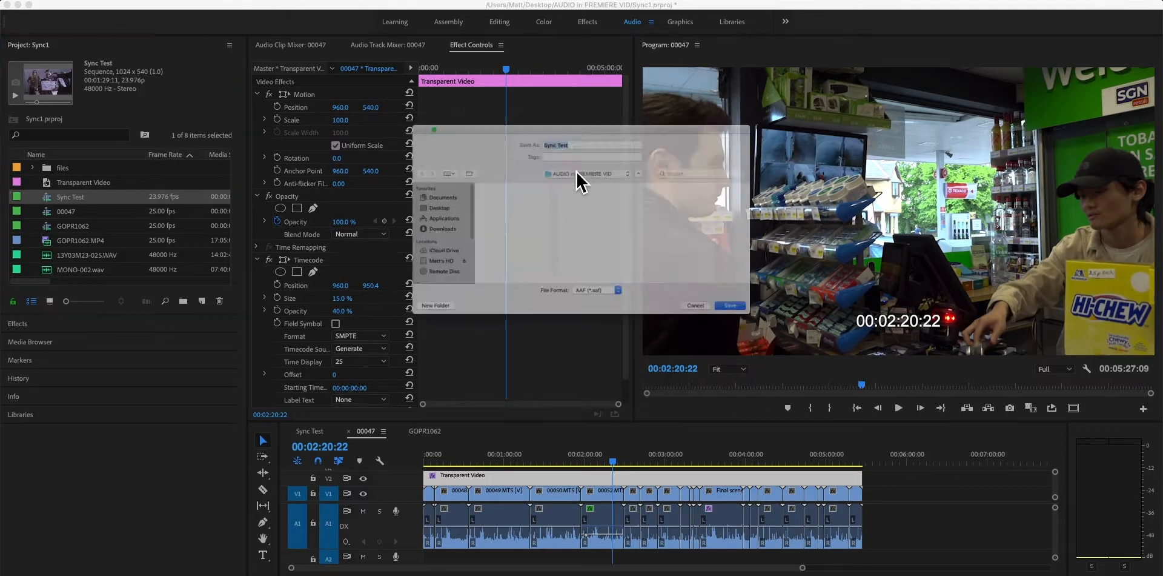
pyautogui.moveTo(514, 84); pyautogui.dragTo(643, 100)
pyautogui.click(883, 365)
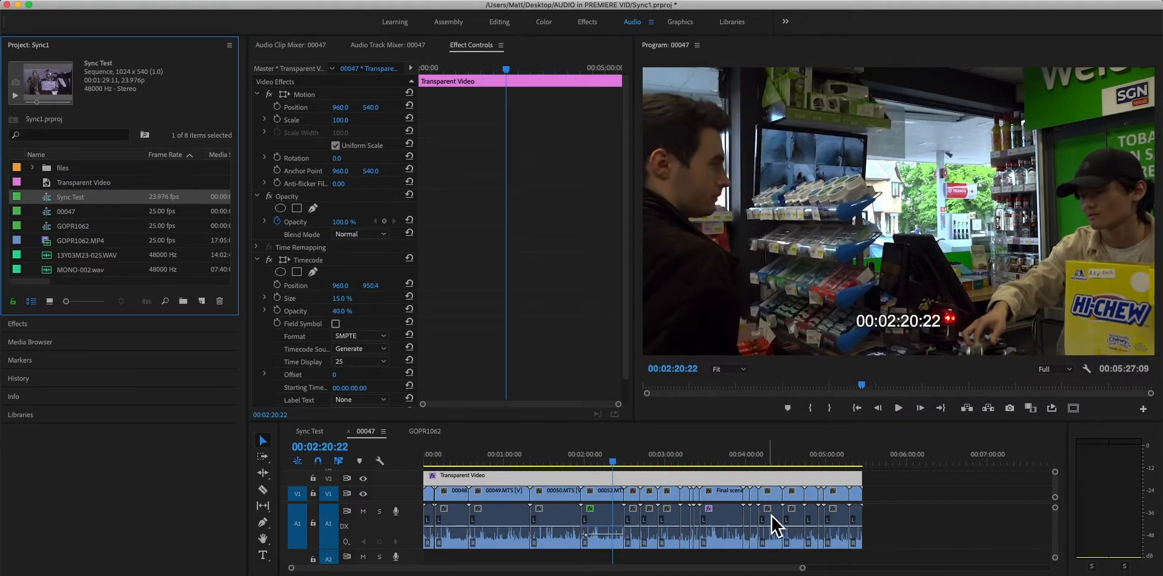
# Open the media export settings for the Sync Test sequence, look through the available formats and keep QuickTime.
pyautogui.click(121, 5)
pyautogui.moveTo(245, 318)
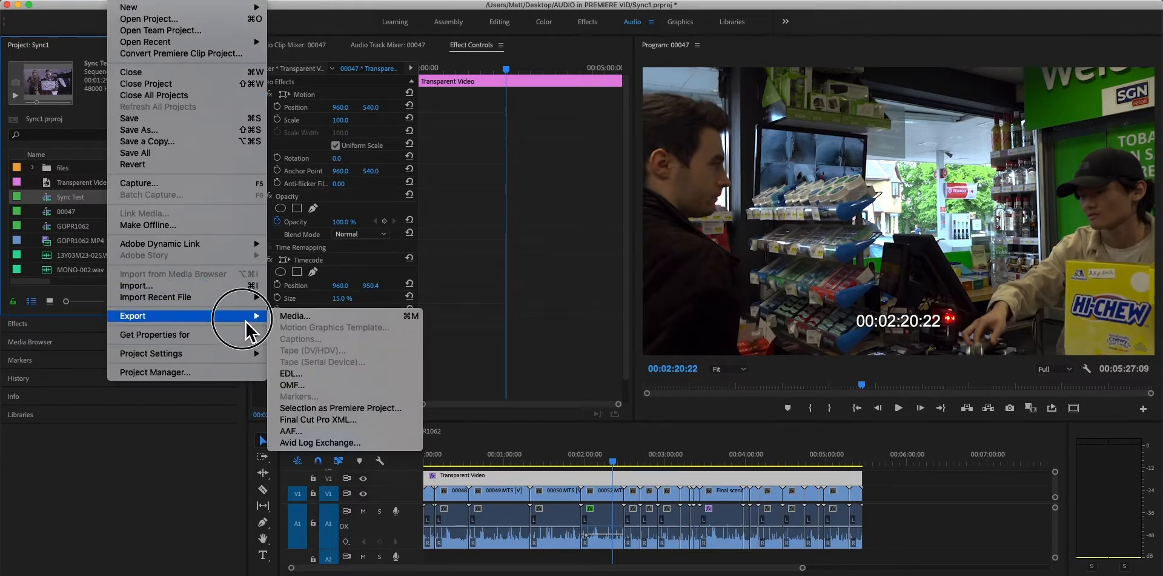
pyautogui.click(322, 321)
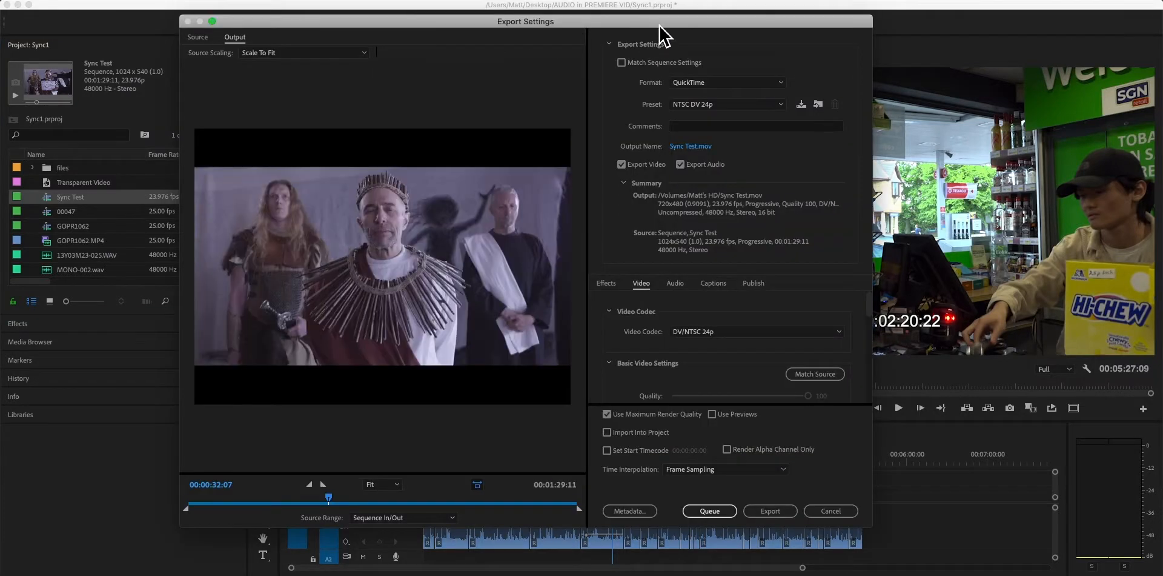
pyautogui.click(614, 85)
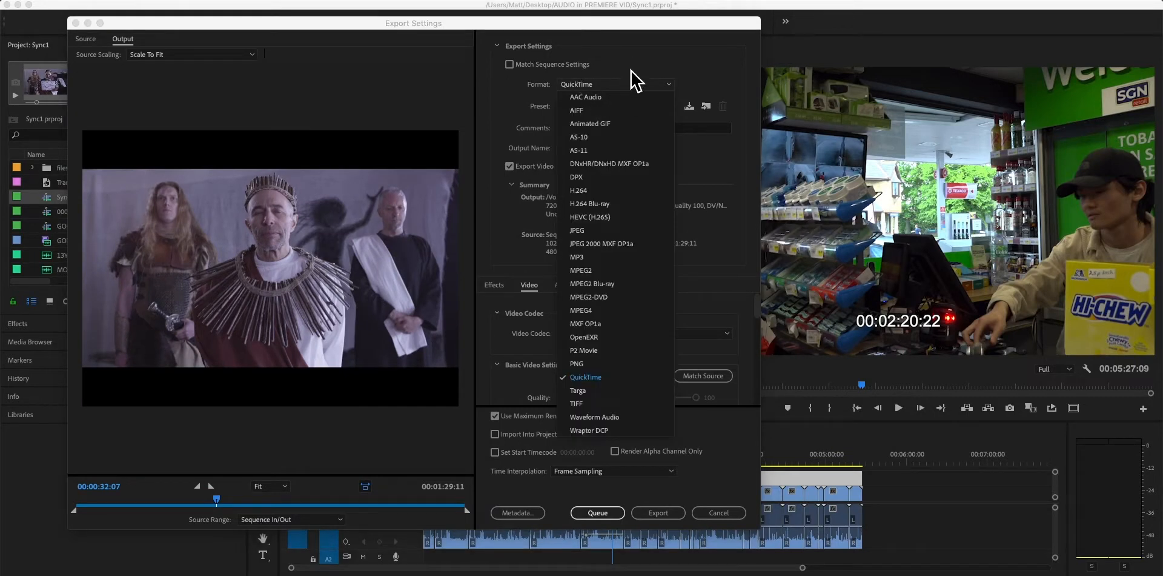
pyautogui.click(632, 70)
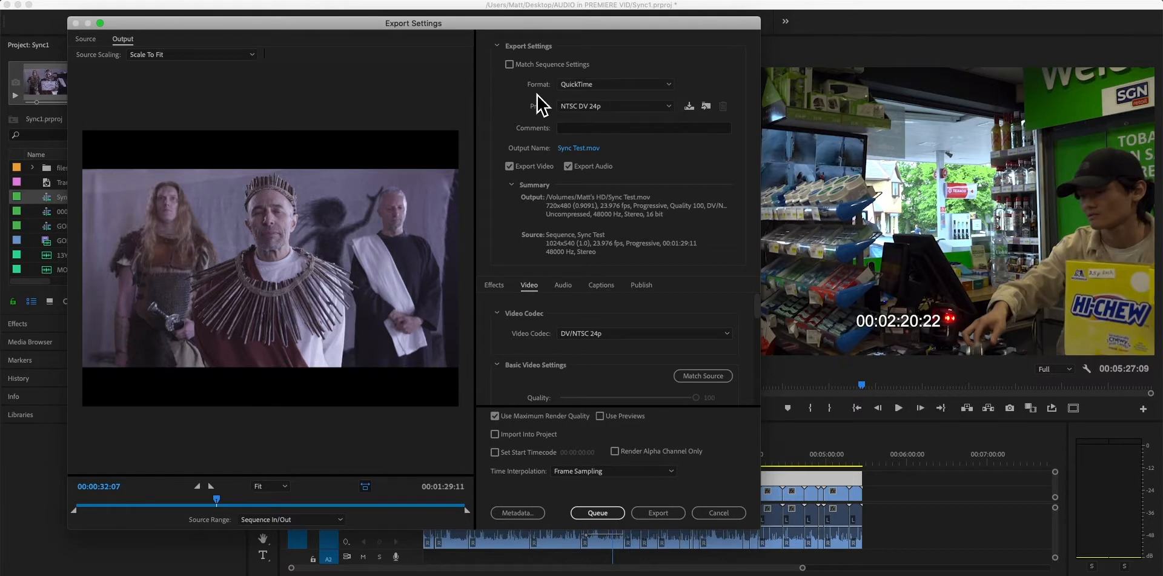
pyautogui.click(604, 86)
pyautogui.click(609, 86)
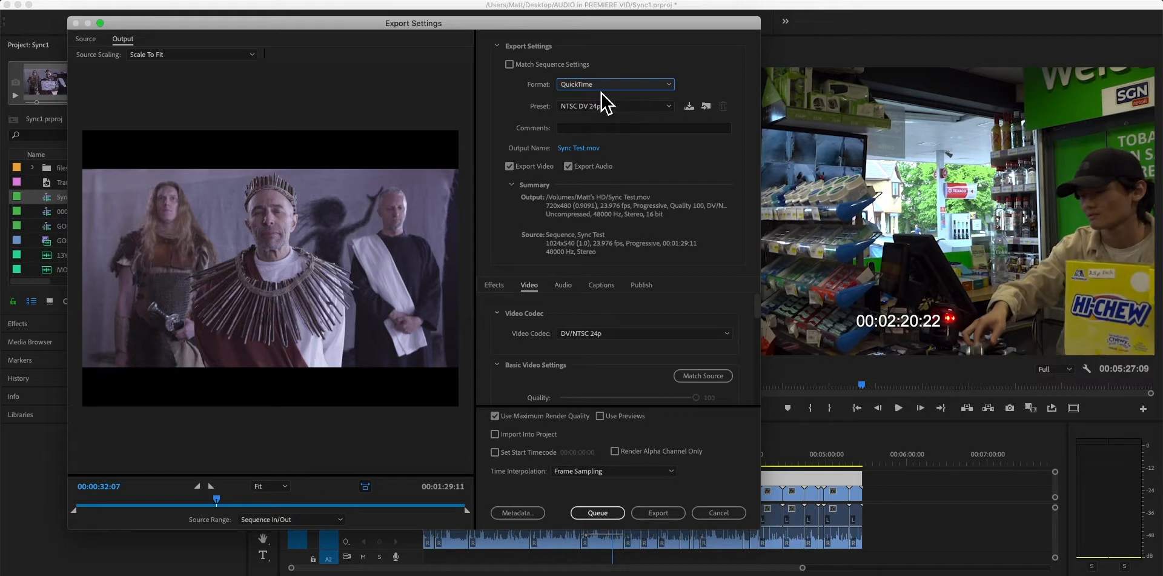
# Set the Sync Test export's video codec to Apple ProRes 422 (Proxy).
pyautogui.click(533, 286)
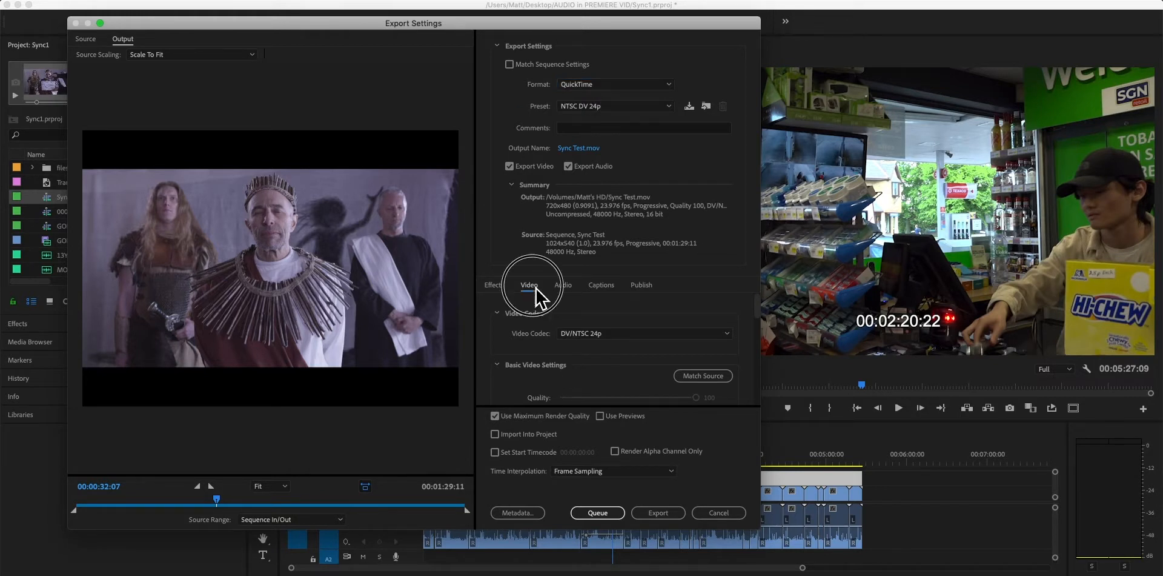
pyautogui.click(621, 335)
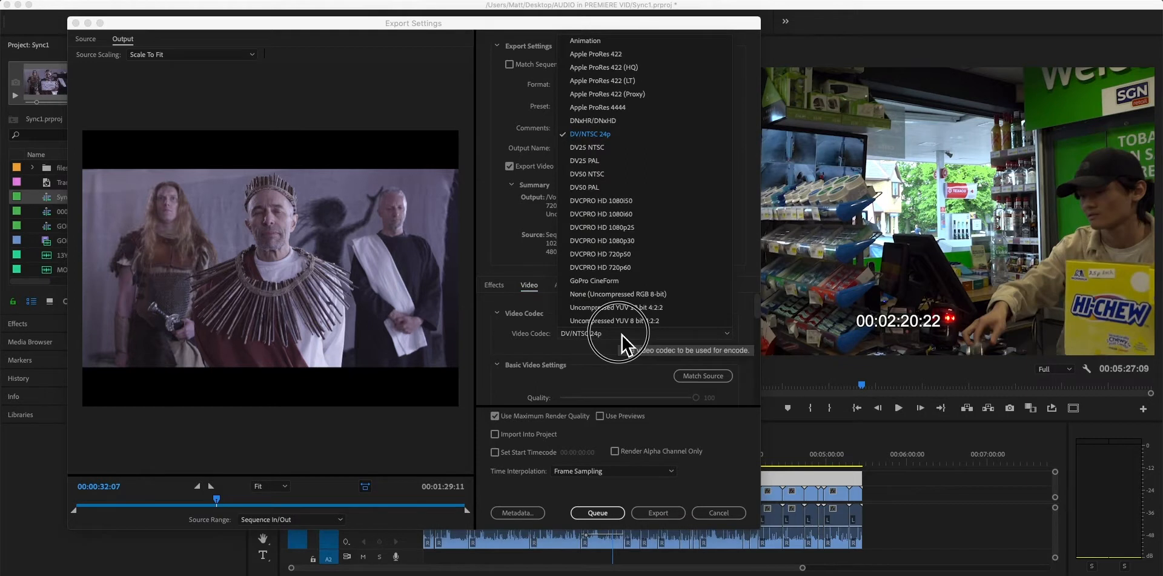
pyautogui.click(652, 95)
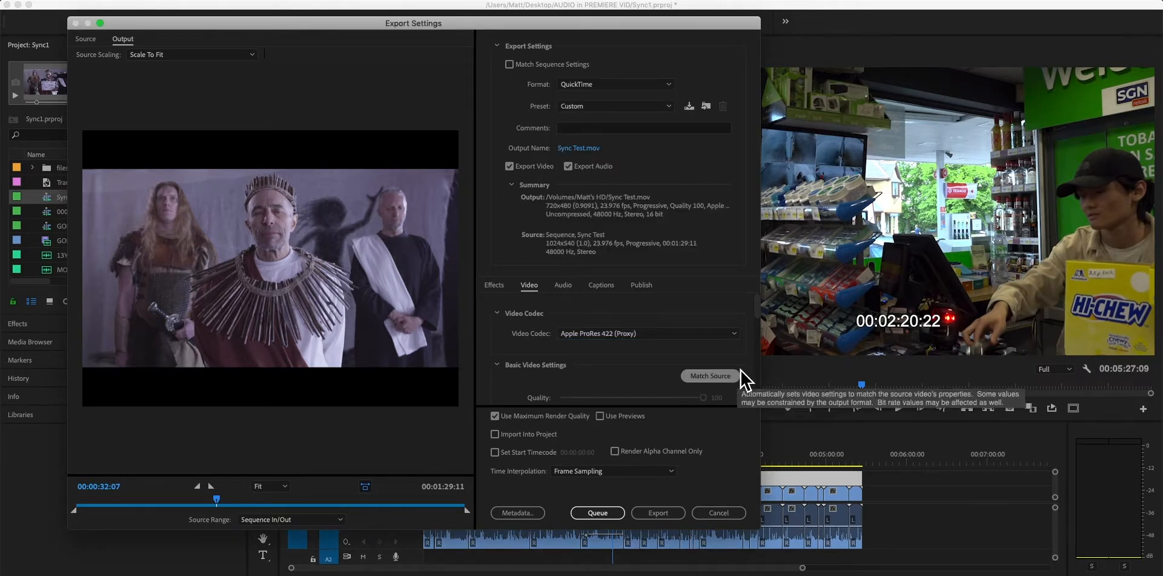
# Match the Sync Test export's basic video settings to the source and cancel out of the media export.
pyautogui.moveTo(760, 318); pyautogui.dragTo(761, 327)
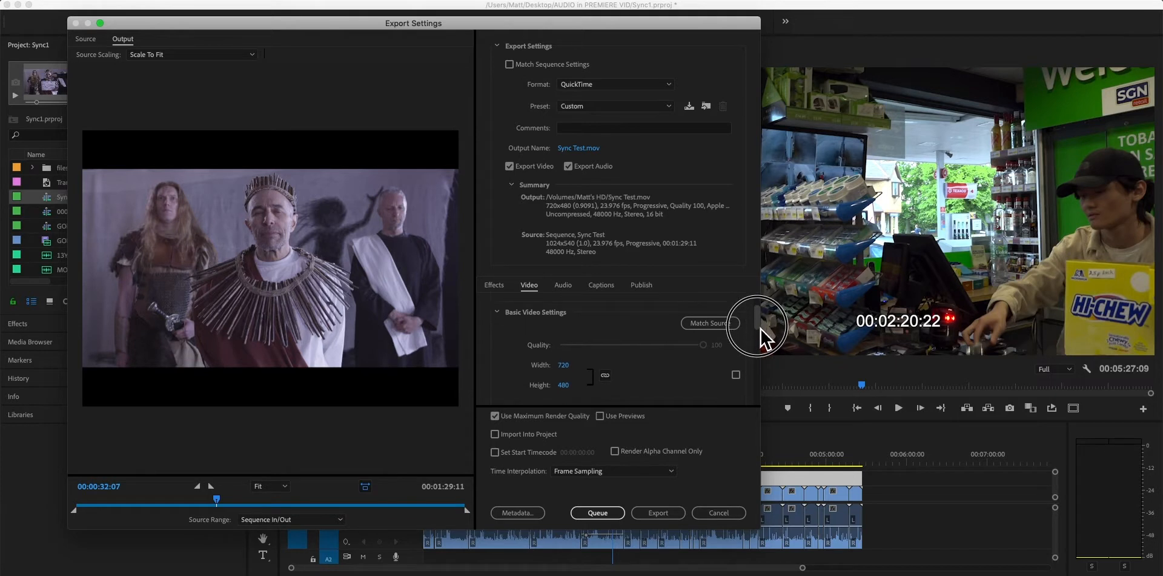
pyautogui.scroll(1, 760, 327)
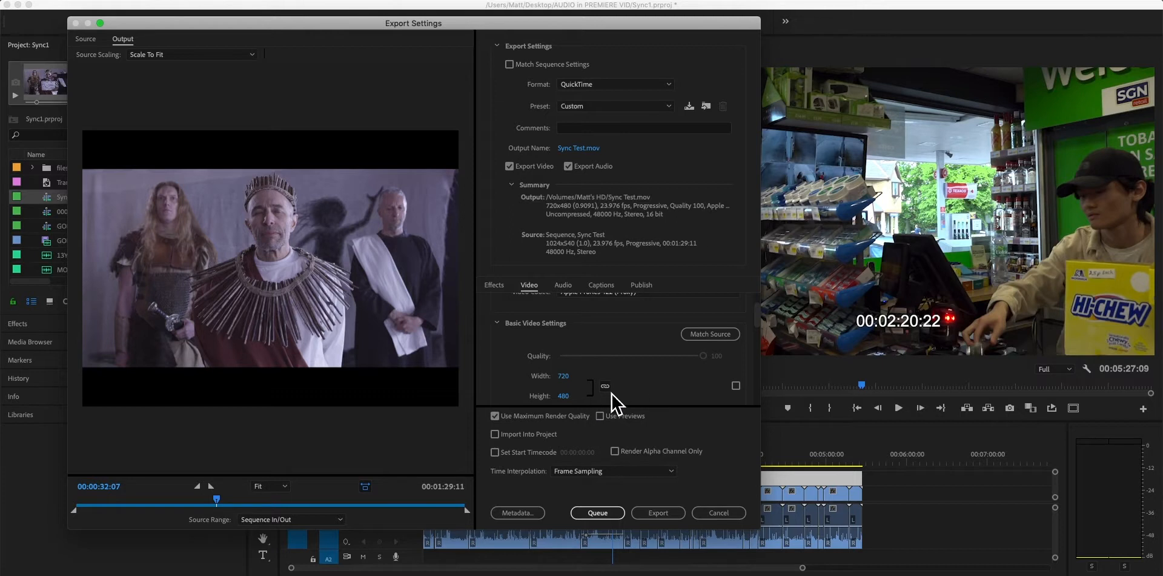
pyautogui.click(718, 340)
pyautogui.moveTo(762, 314); pyautogui.dragTo(762, 335)
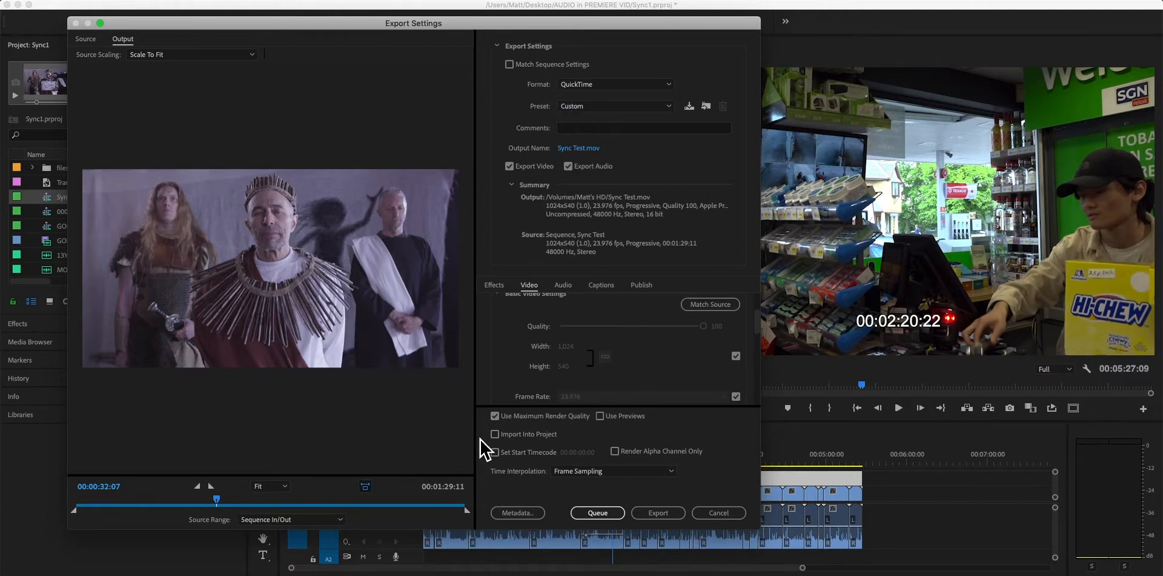
pyautogui.click(723, 514)
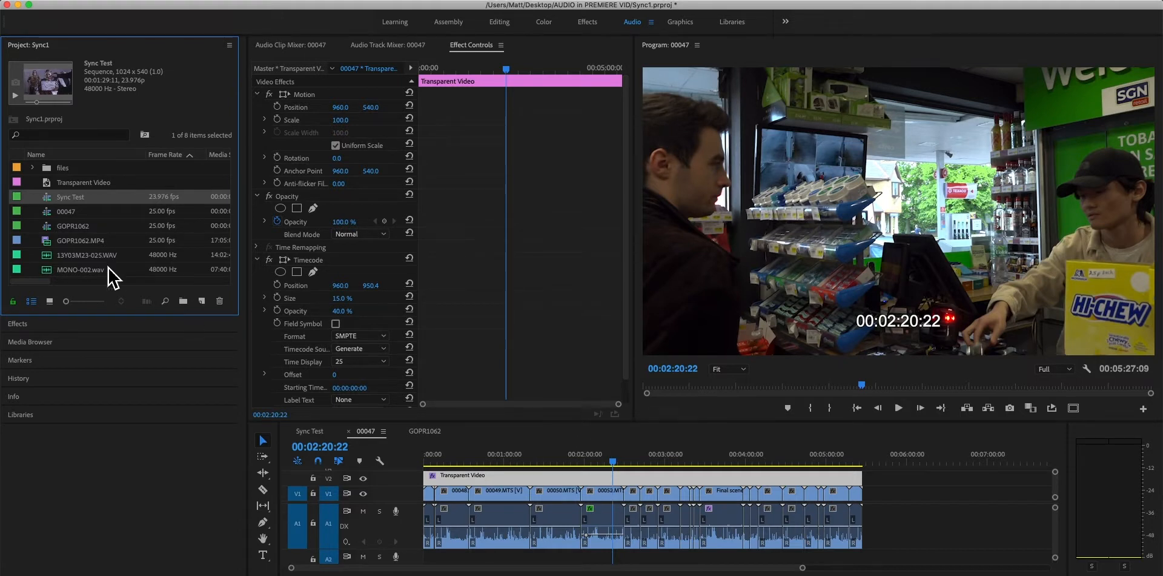
# Make the 00047 sequence timeline active and open its media export settings.
pyautogui.click(87, 213)
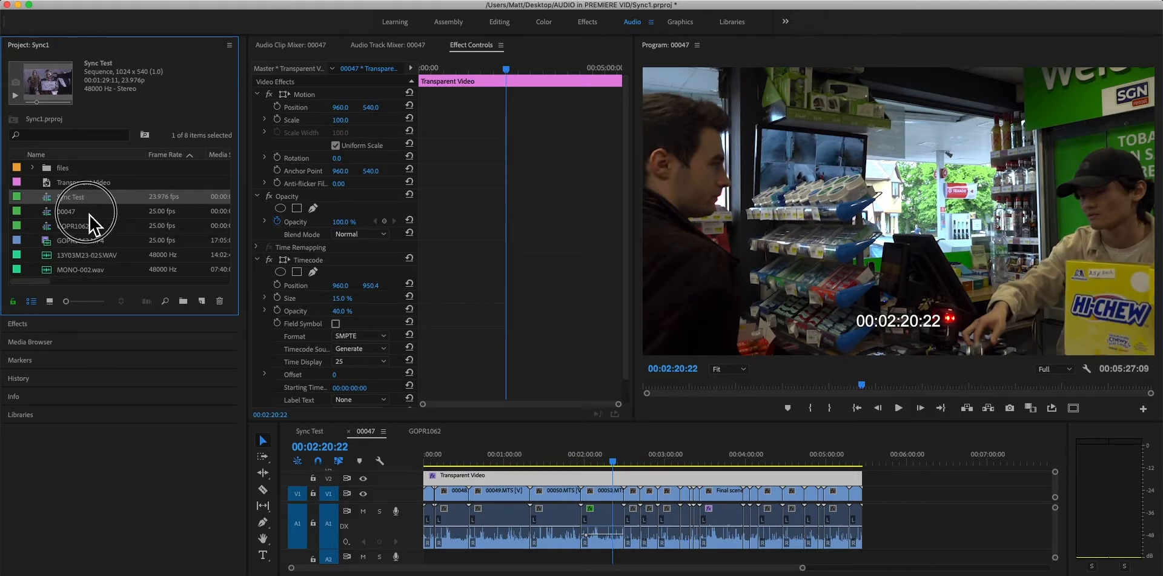
pyautogui.click(78, 218)
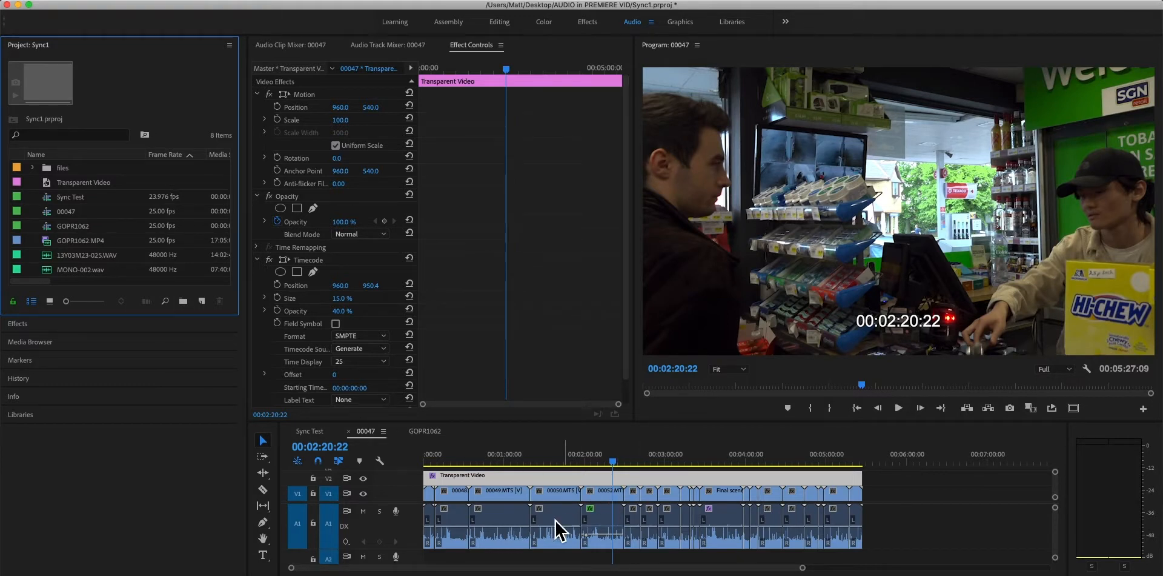
pyautogui.click(367, 432)
pyautogui.click(127, 4)
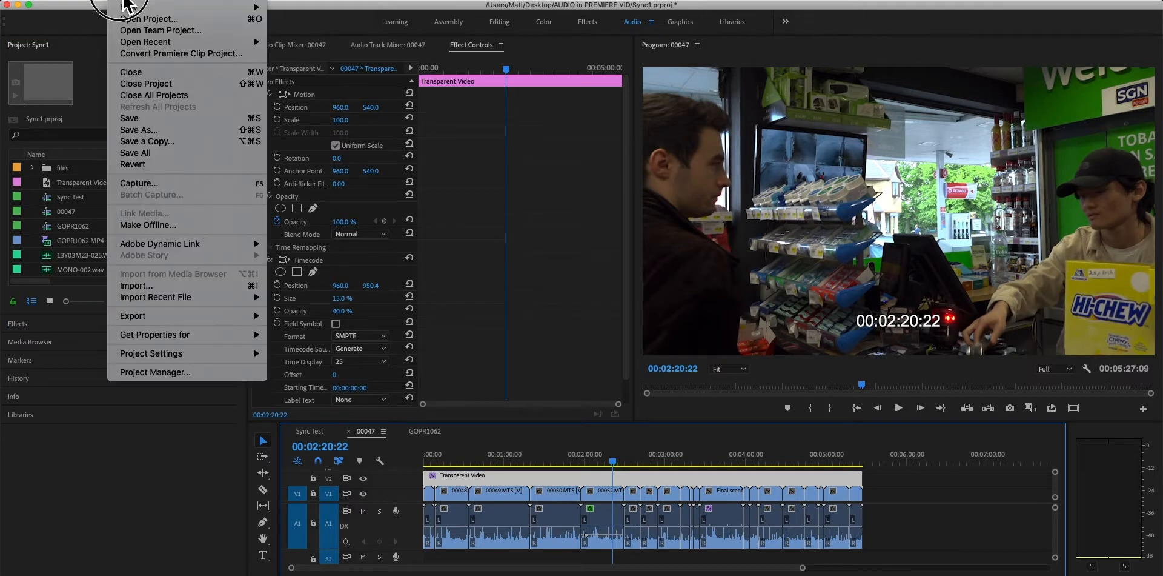
pyautogui.moveTo(215, 316)
pyautogui.click(288, 315)
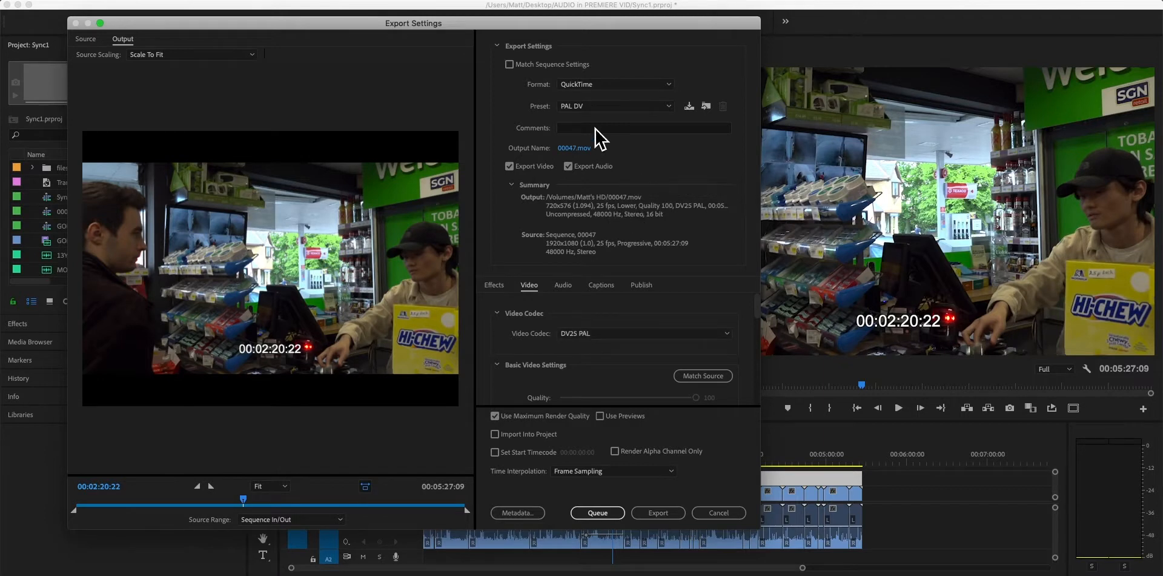
# Set the 00047 export's video codec to Apple ProRes 422 (Proxy) and match its basic video settings to the source.
pyautogui.moveTo(603, 333); pyautogui.dragTo(615, 95)
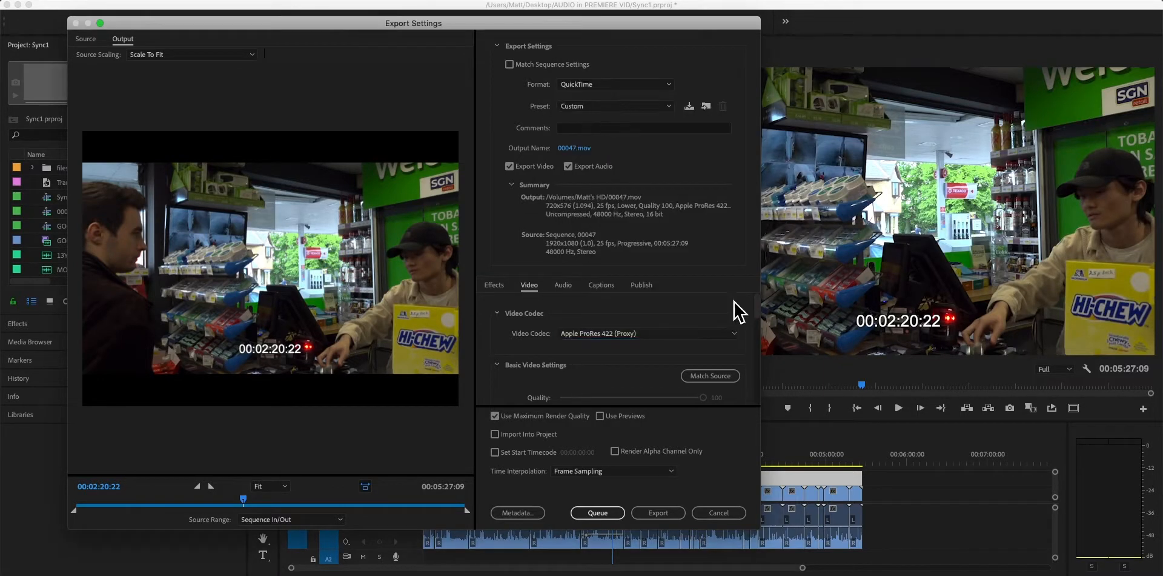
pyautogui.scroll(-3, 754, 311)
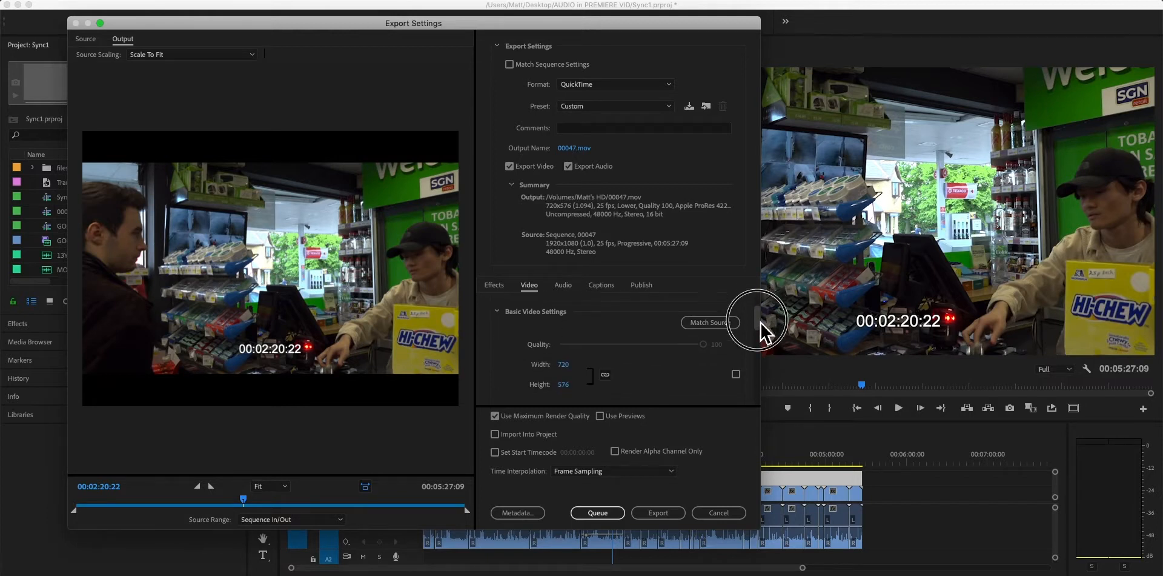
pyautogui.click(713, 319)
pyautogui.moveTo(758, 312); pyautogui.dragTo(753, 329)
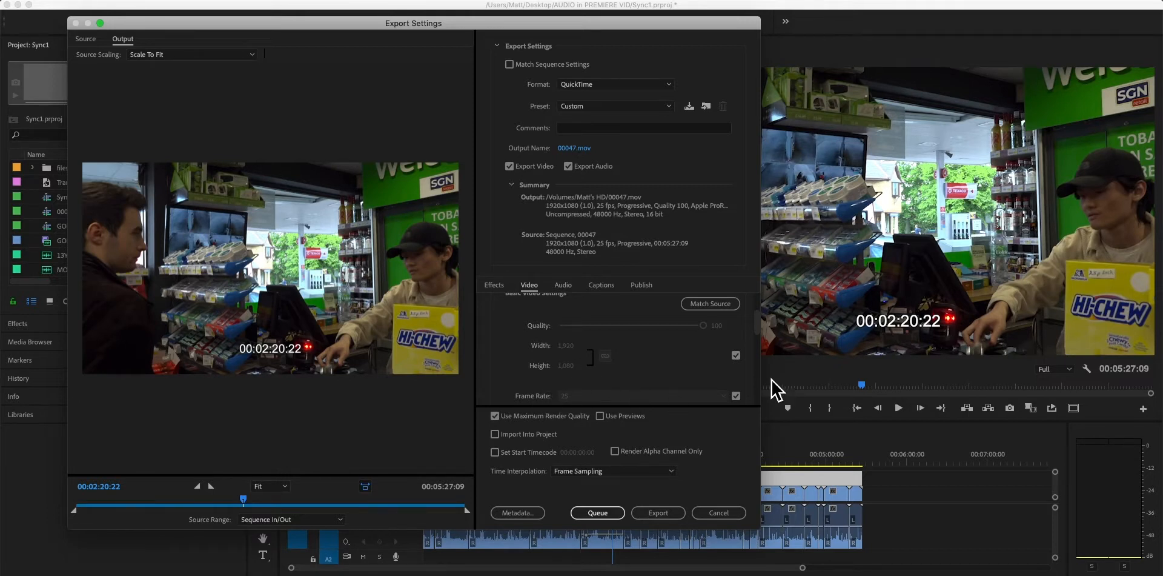
pyautogui.scroll(-2, 754, 324)
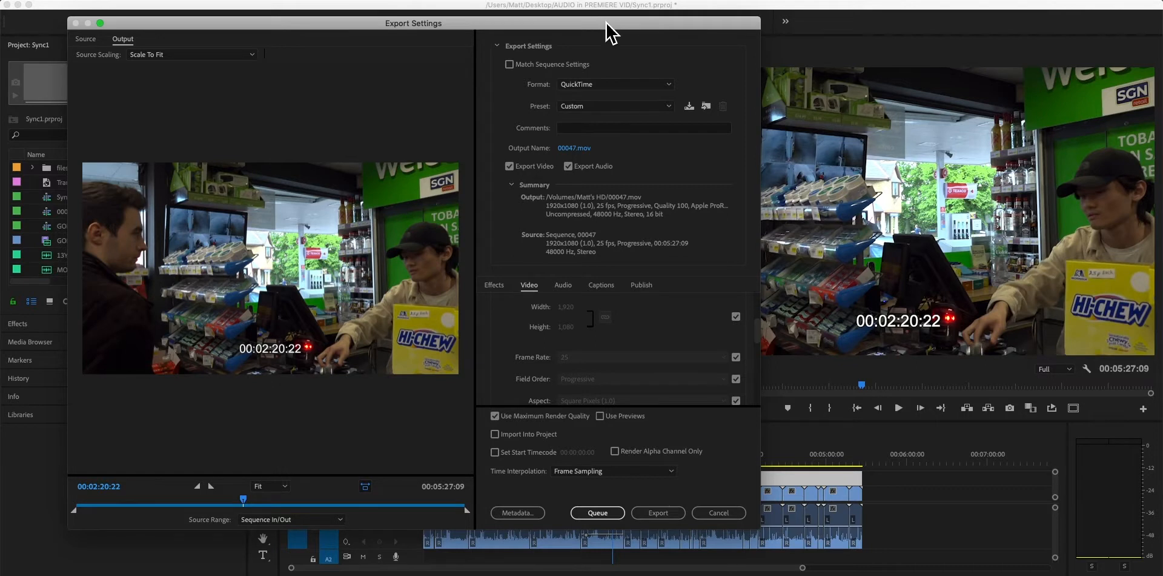
pyautogui.moveTo(608, 28); pyautogui.dragTo(730, 28)
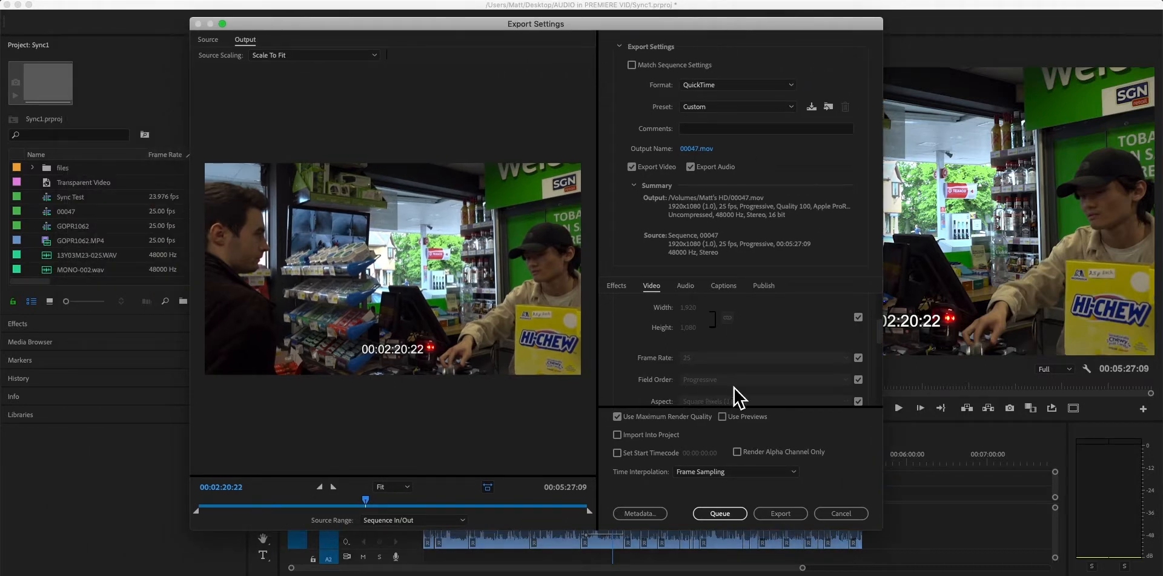
pyautogui.moveTo(880, 337); pyautogui.dragTo(878, 408)
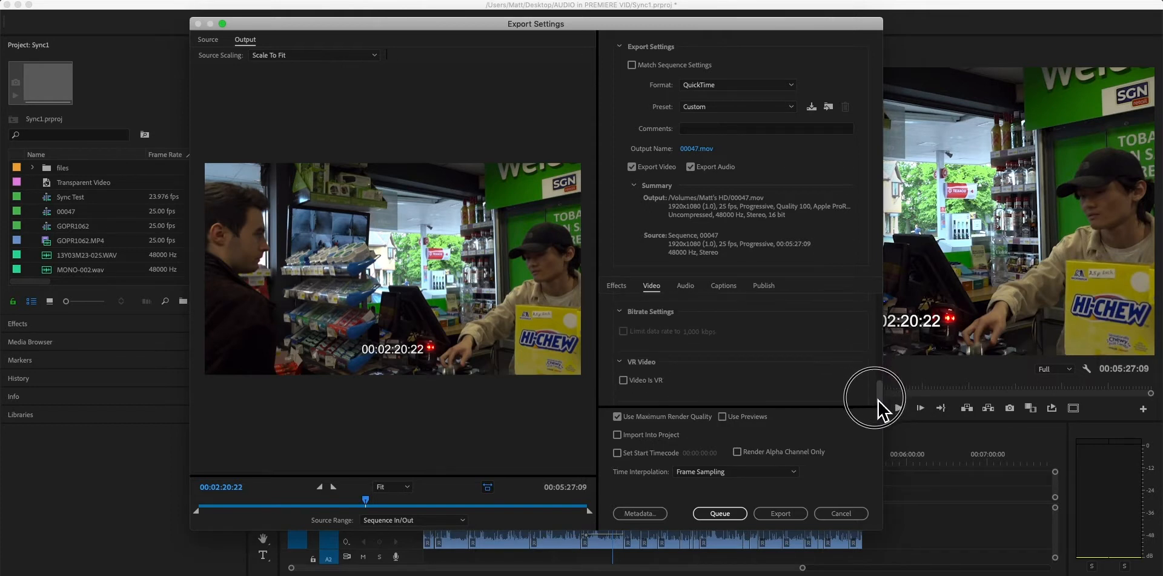
# Set the 00047 export's audio sample size to 24 bit and review its basic audio settings.
pyautogui.click(685, 289)
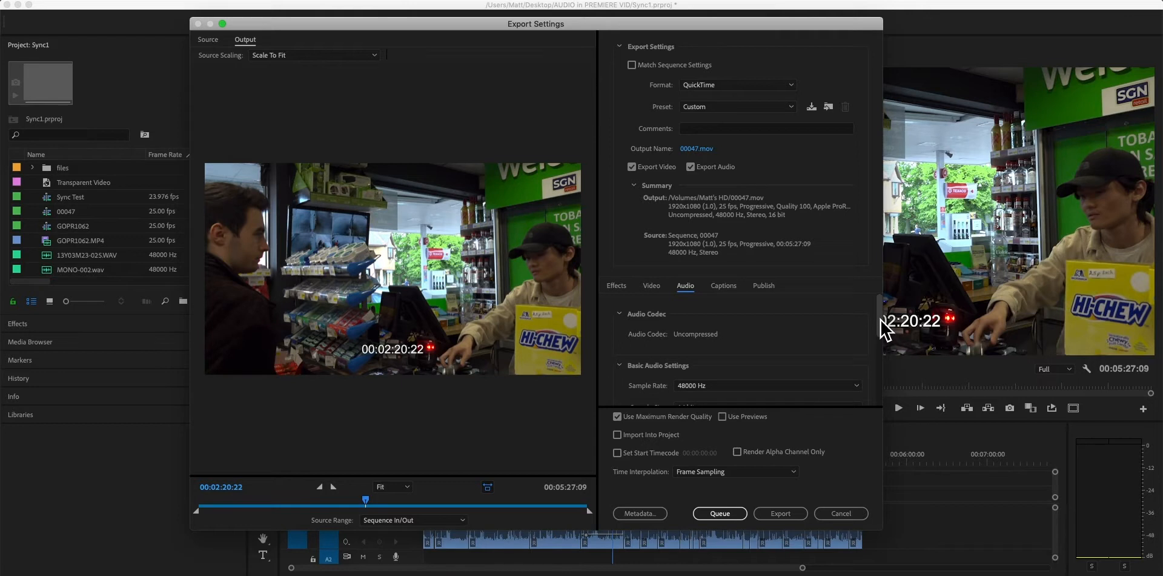
pyautogui.scroll(-1, 880, 321)
pyautogui.click(831, 392)
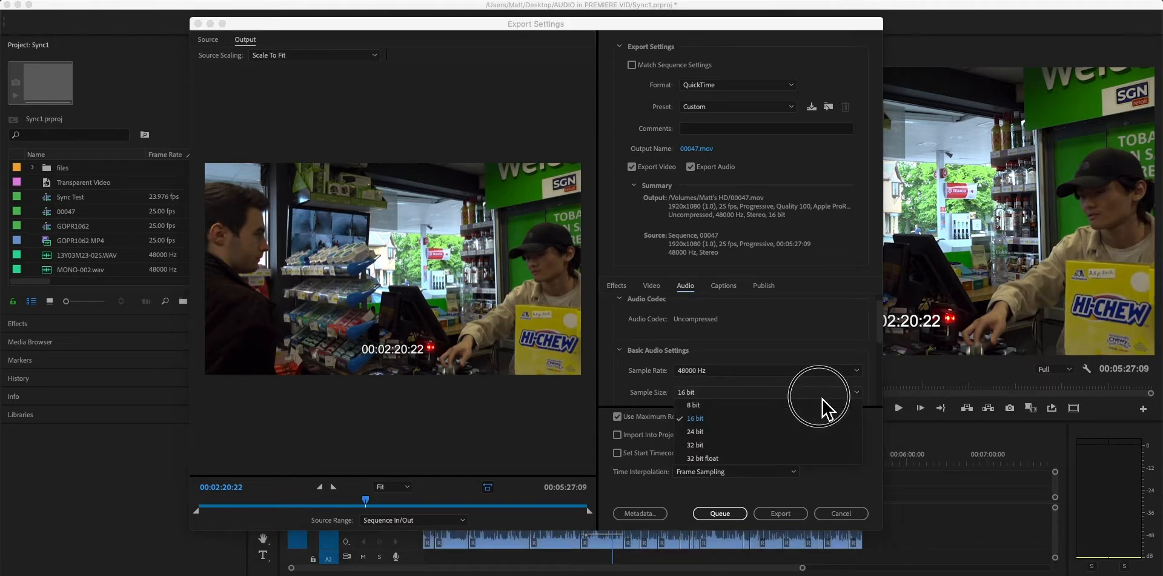
pyautogui.click(762, 432)
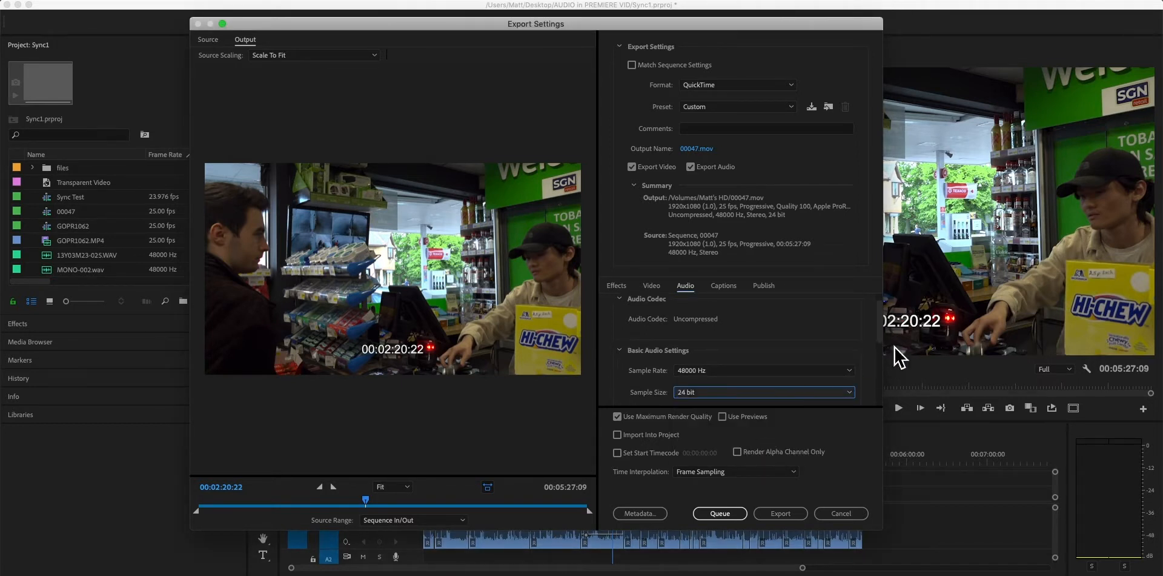
pyautogui.scroll(-1, 883, 326)
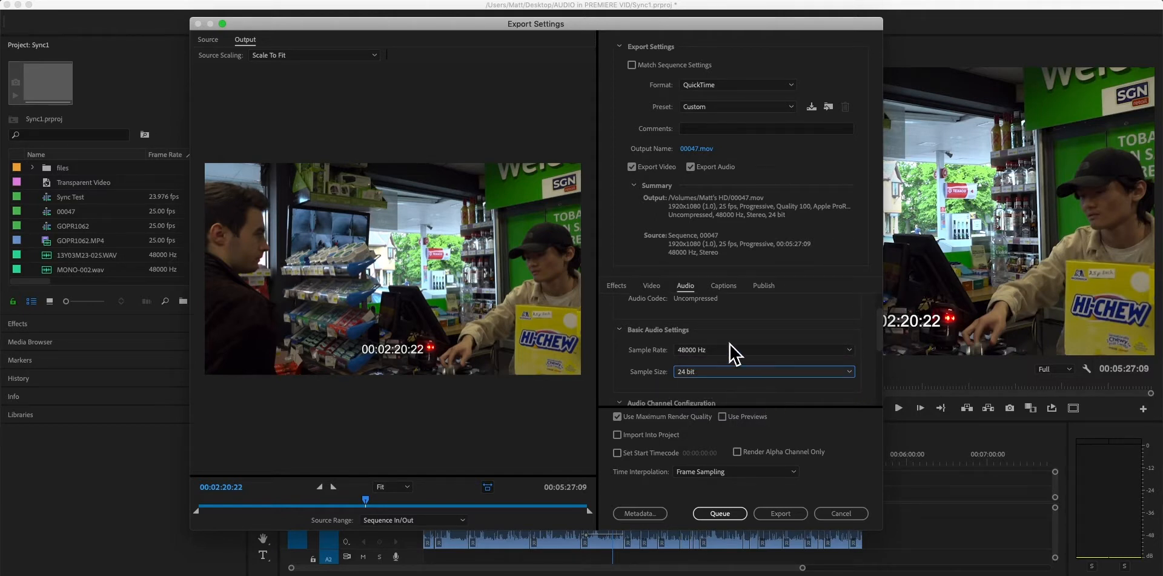
pyautogui.scroll(2, 885, 344)
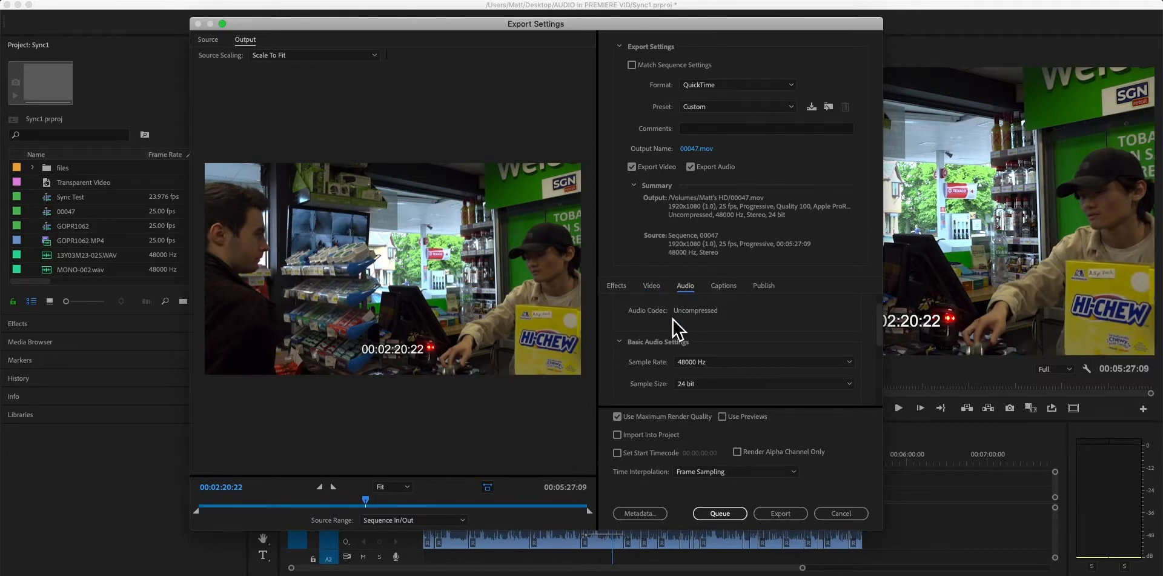
# Start exporting 00047.mov, stop the encoding and cancel out of the export settings.
pyautogui.click(653, 286)
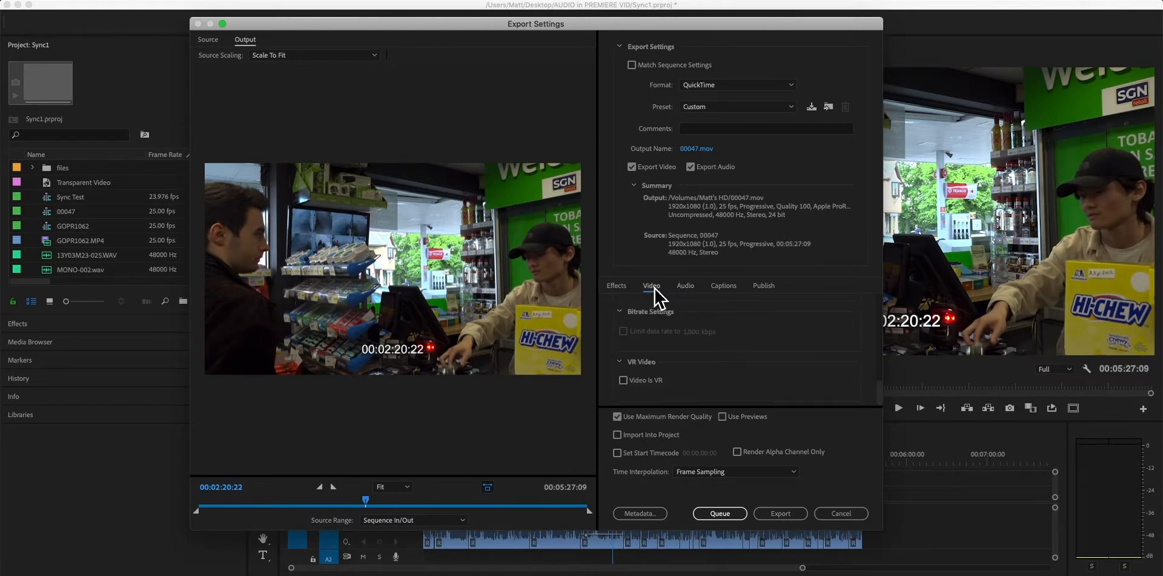
pyautogui.moveTo(815, 29); pyautogui.dragTo(648, 15)
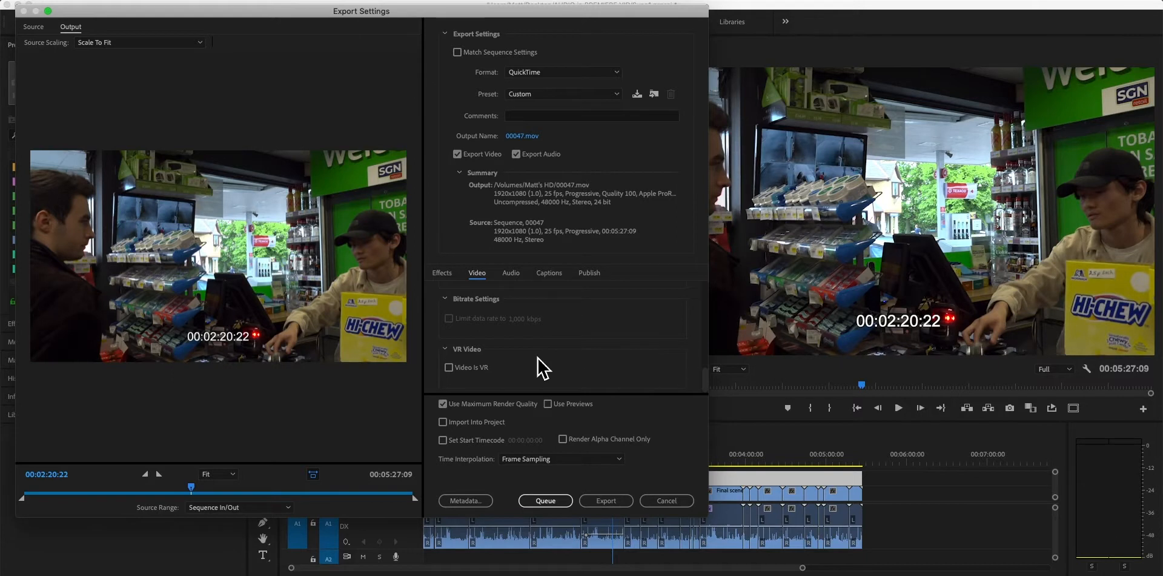
pyautogui.click(608, 502)
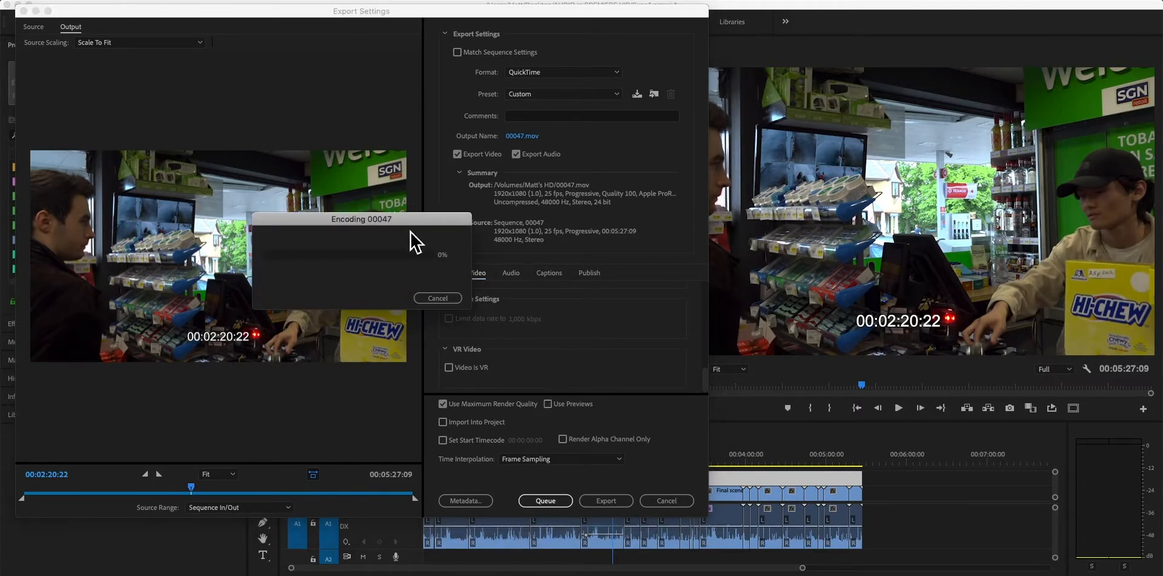
pyautogui.click(438, 298)
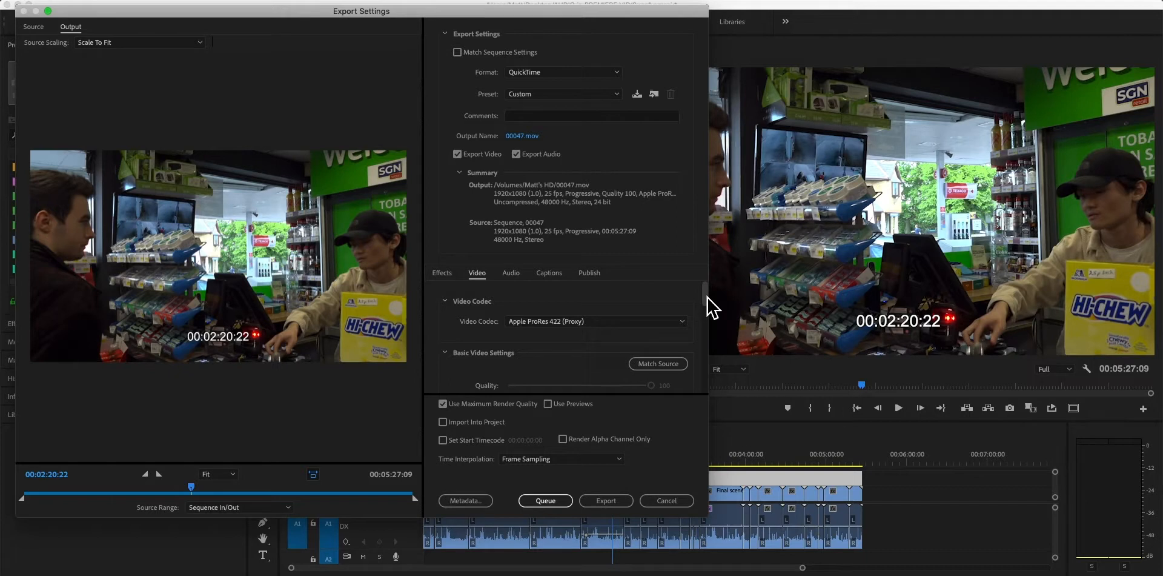
pyautogui.moveTo(714, 308); pyautogui.dragTo(713, 285)
pyautogui.click(667, 501)
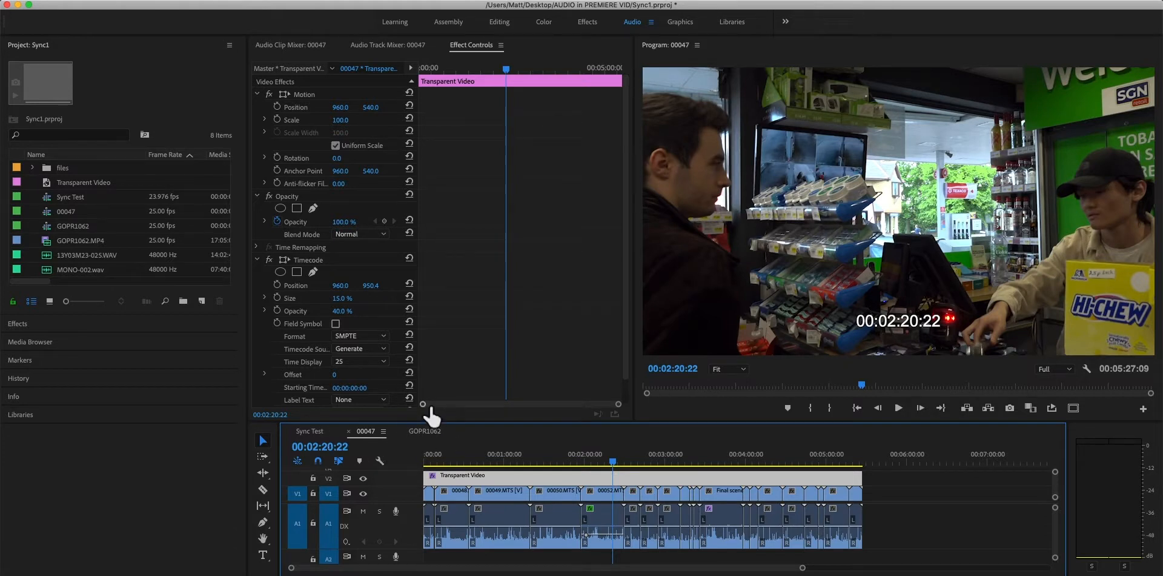
# Move the 00047 sequence's playhead back to 00:02:09:03.
pyautogui.click(630, 357)
pyautogui.scroll(-2, 630, 382)
pyautogui.scroll(2, 629, 375)
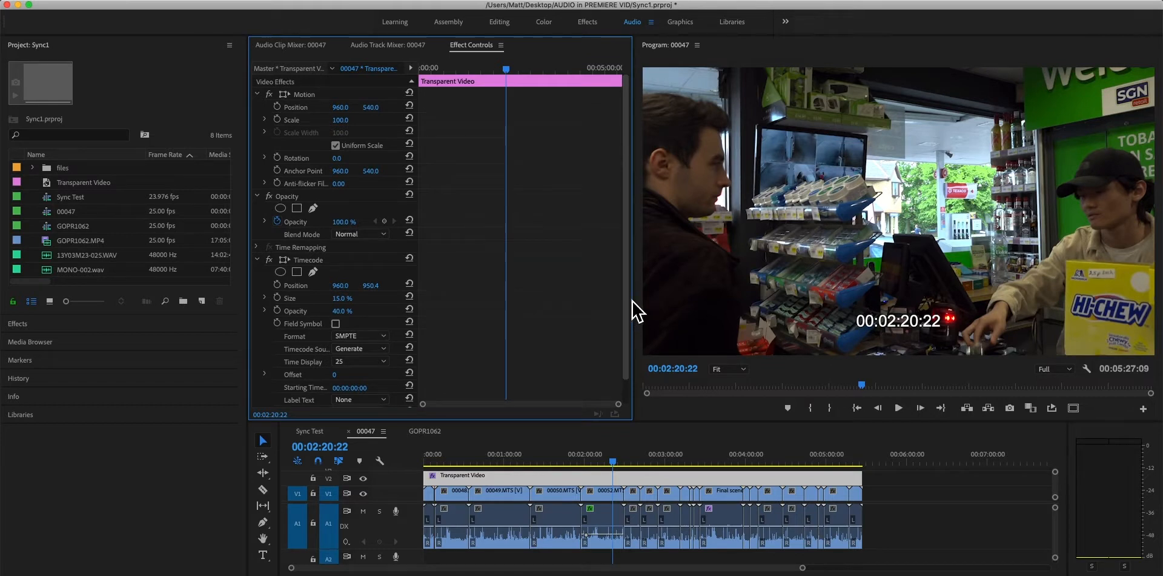
pyautogui.moveTo(616, 463); pyautogui.dragTo(601, 464)
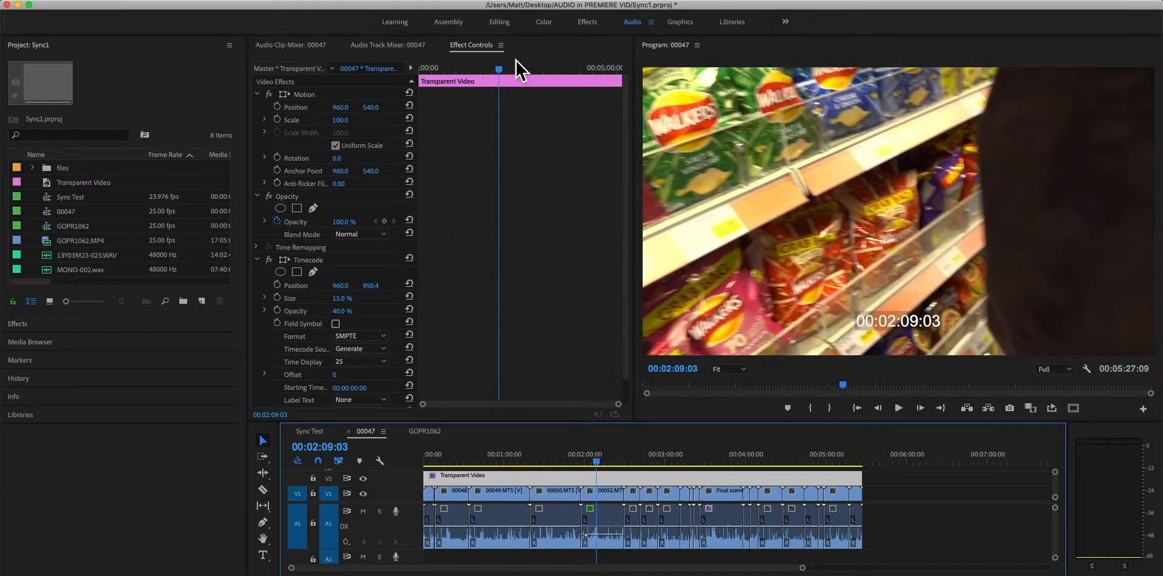
# Display the Audio Track Mixer for sequence 00047 in place of the effect controls.
pyautogui.click(407, 49)
pyautogui.click(478, 49)
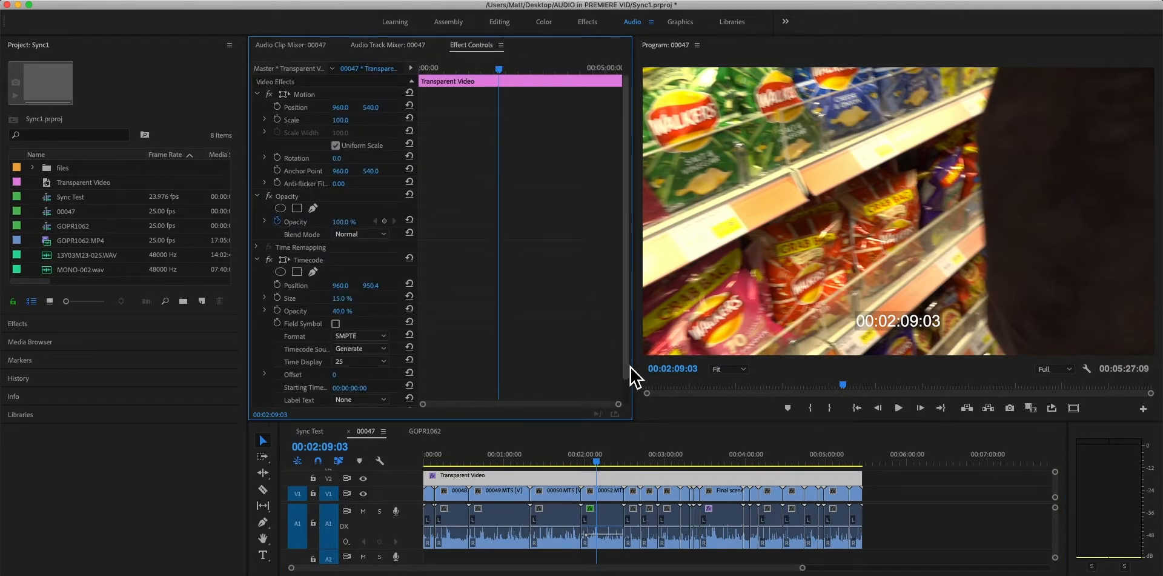
pyautogui.moveTo(627, 364); pyautogui.dragTo(630, 329)
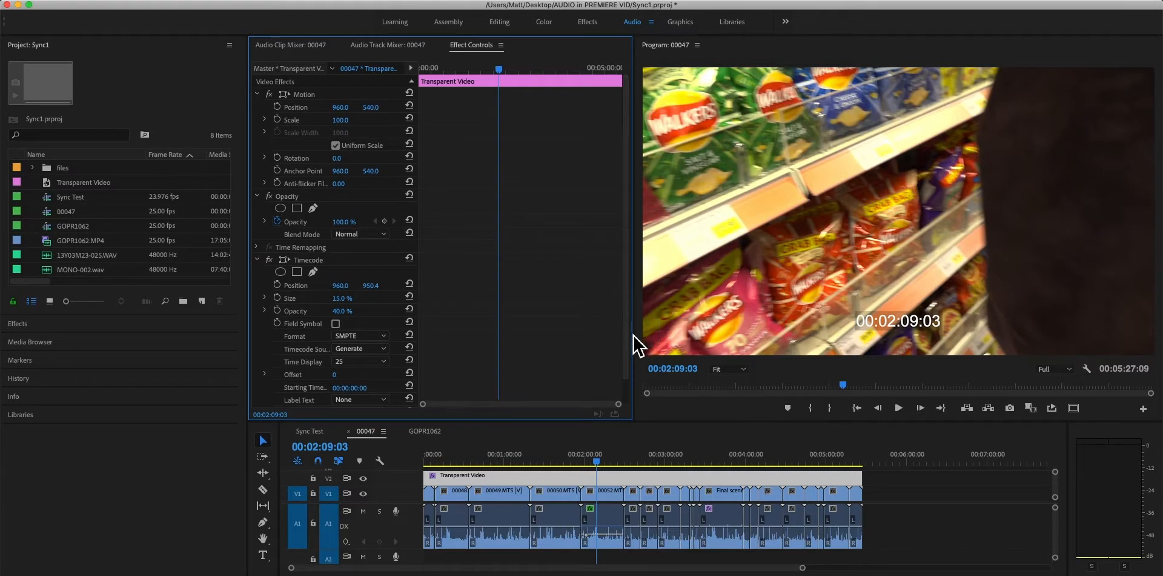
pyautogui.click(327, 49)
pyautogui.click(407, 48)
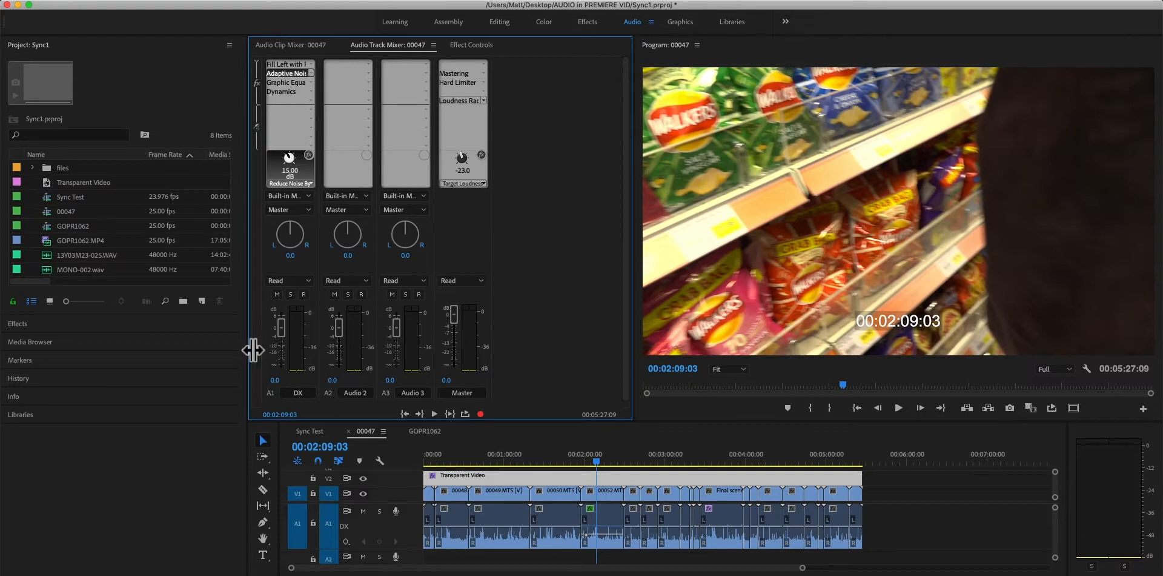
# Narrow the Audio Track Mixer to give the program monitor more width.
pyautogui.moveTo(634, 226); pyautogui.dragTo(577, 235)
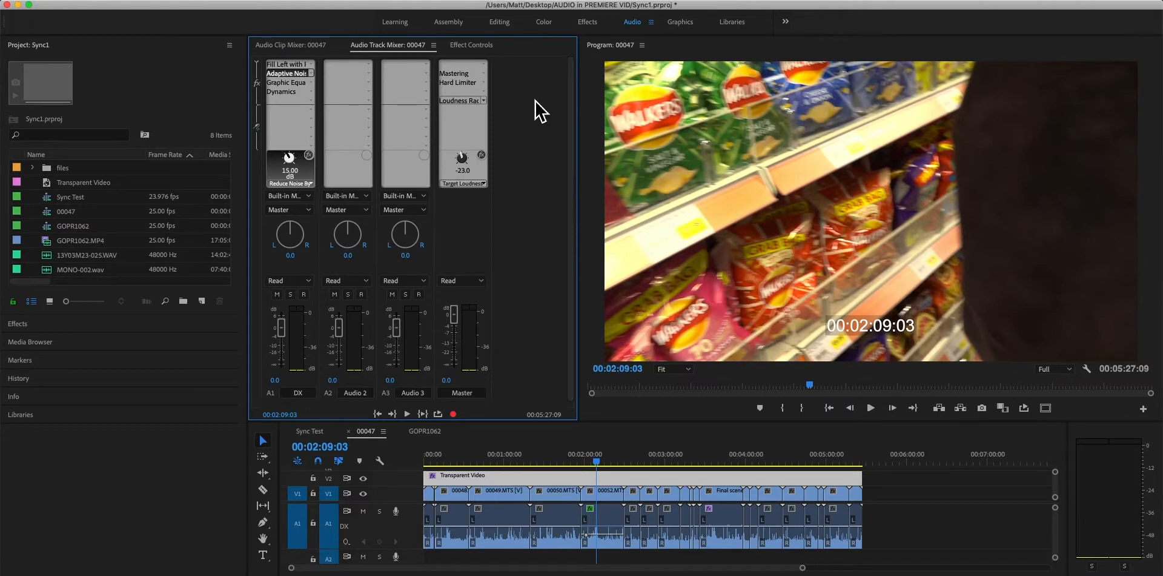
pyautogui.moveTo(571, 215); pyautogui.dragTo(571, 228)
pyautogui.click(574, 347)
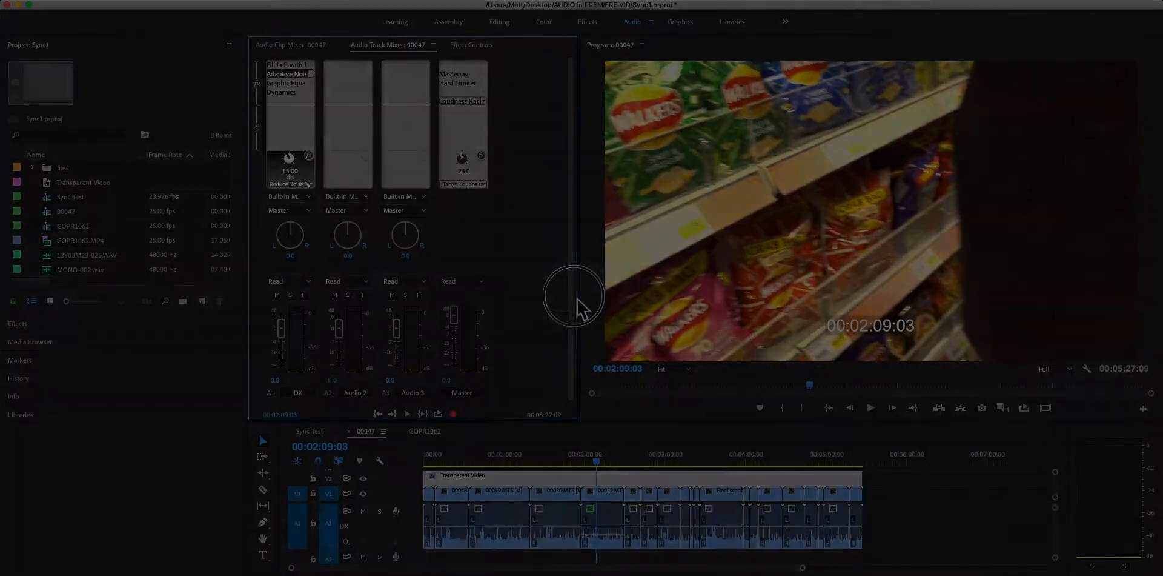